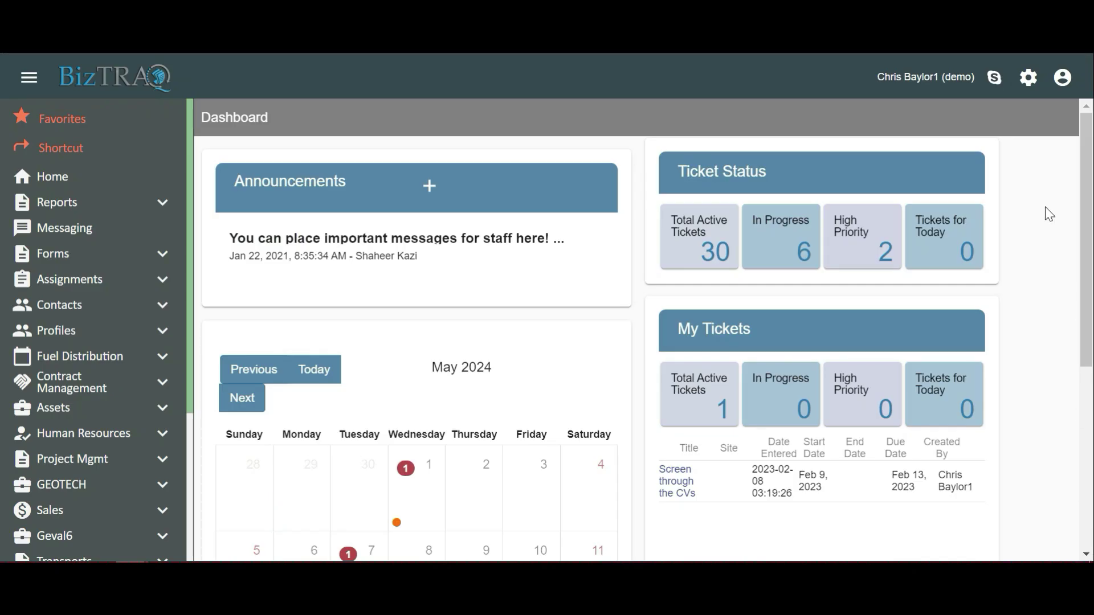
Go to Users from the gear menu and start a New User.
click(1028, 80)
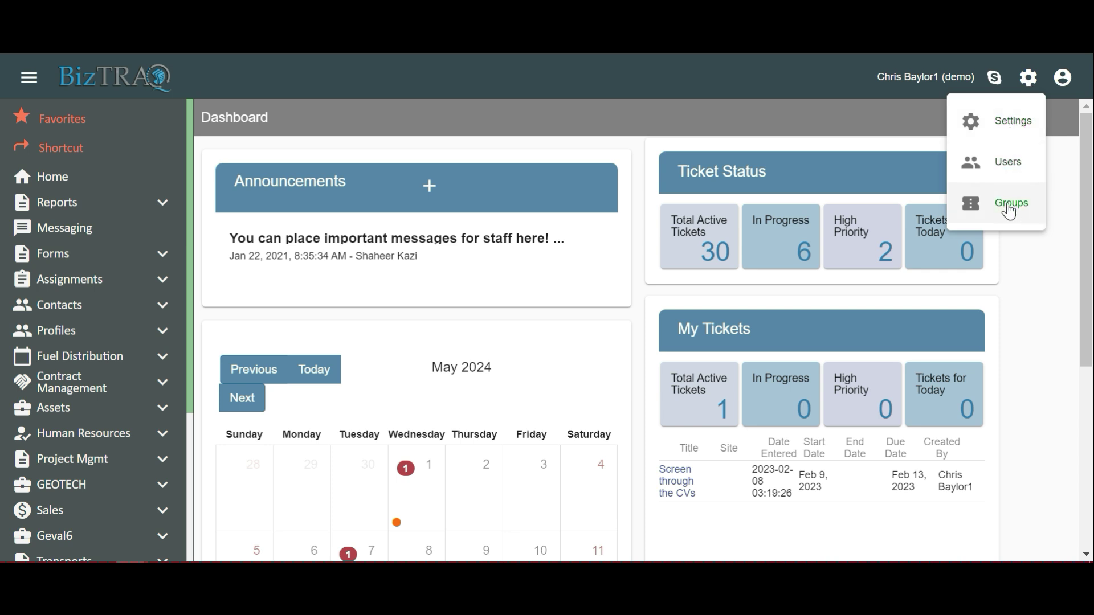
click(1012, 163)
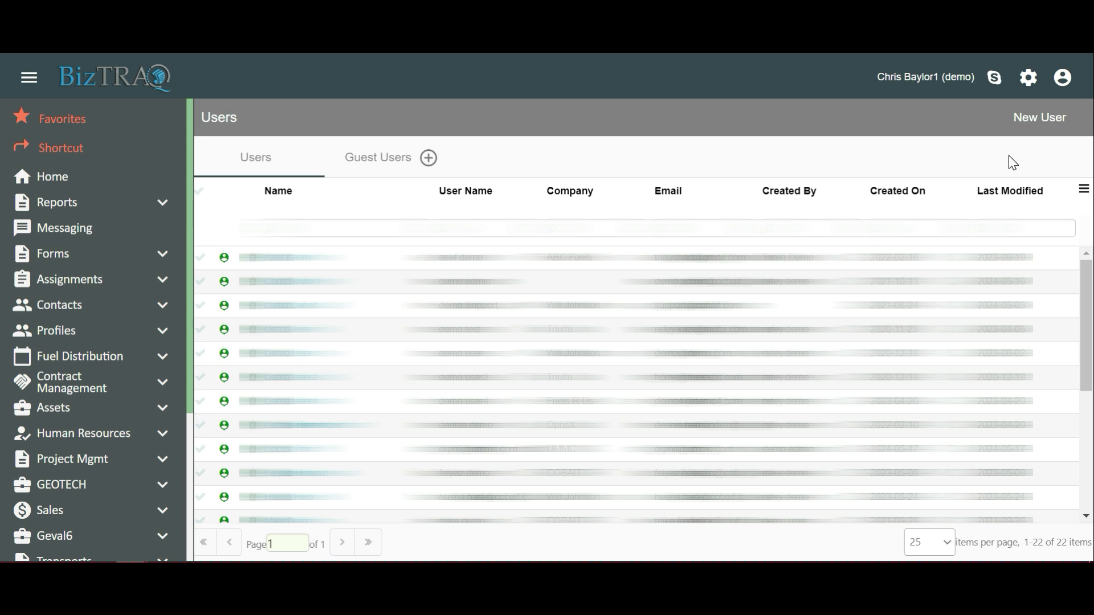
click(1035, 126)
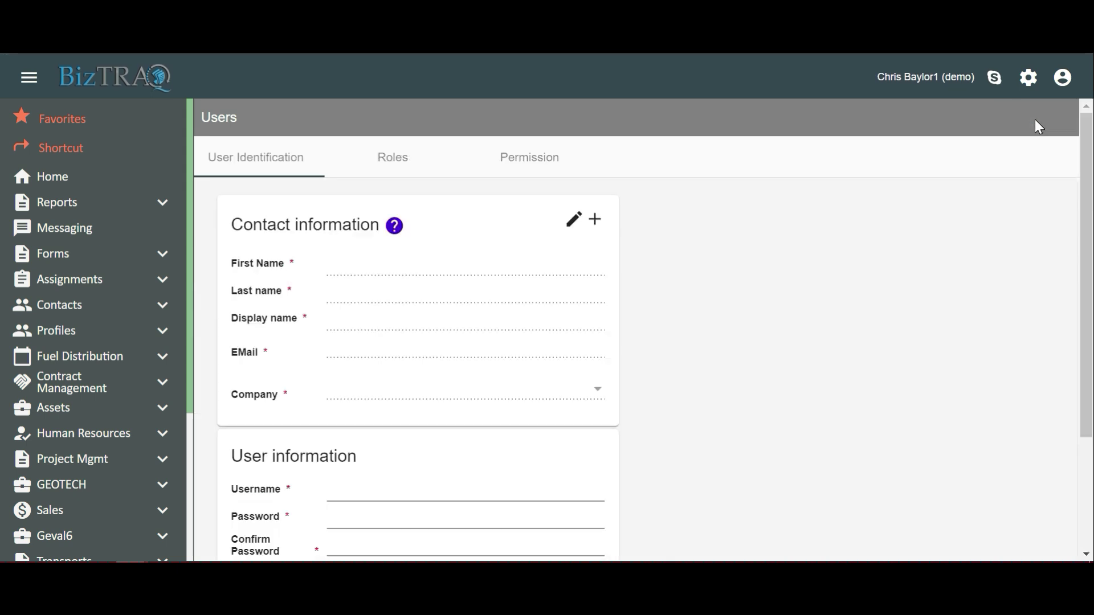
Open a new contact form and enter the contact's first name, last name and display name.
click(595, 220)
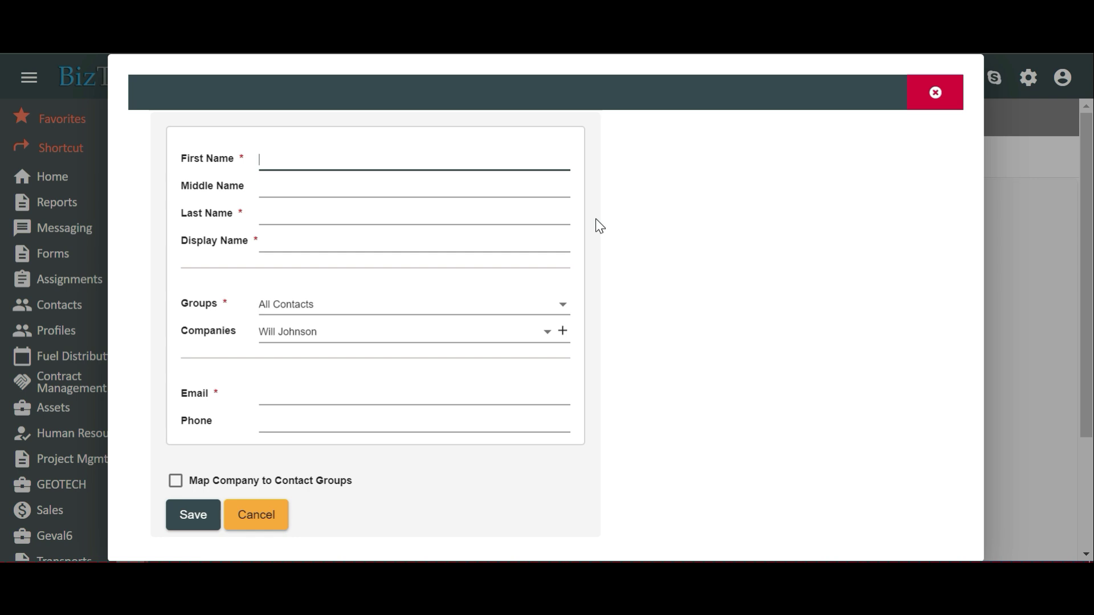
text(John)
key(Tab)
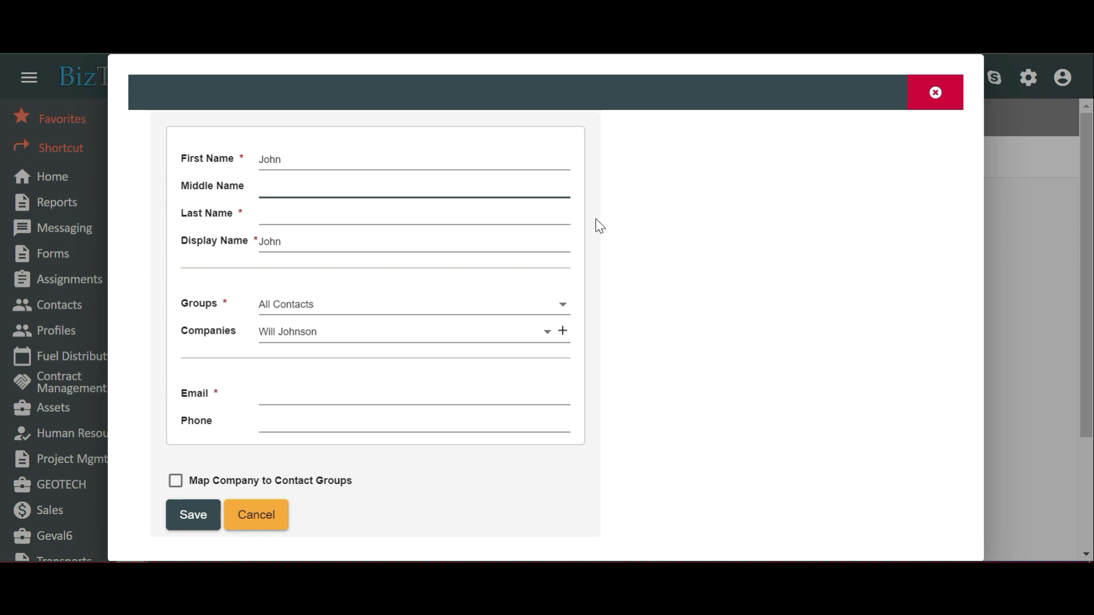
key(Tab)
text(Smith)
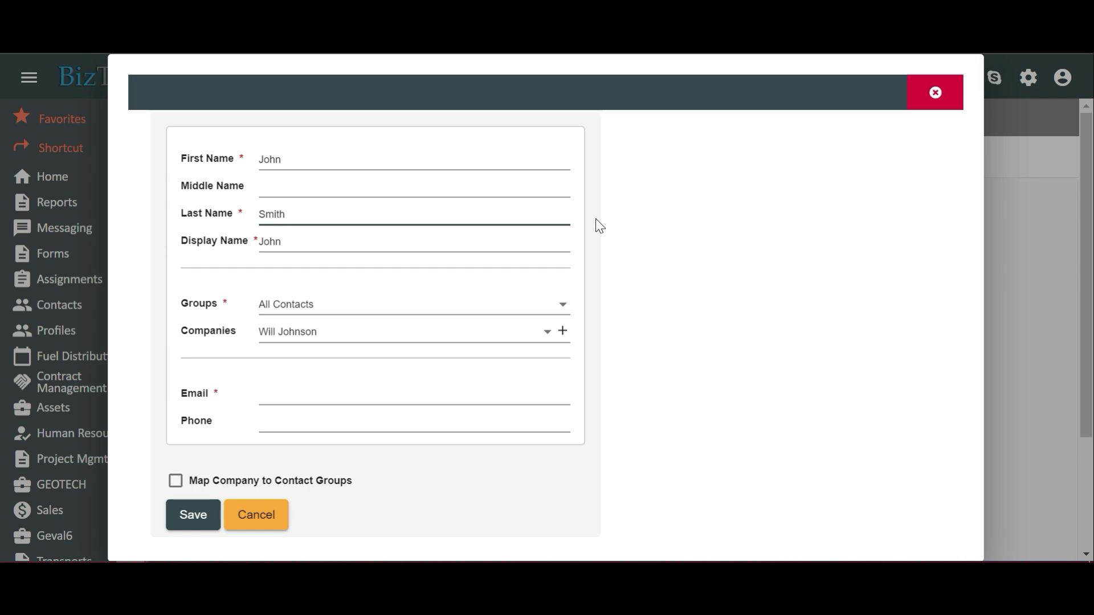
key(Tab)
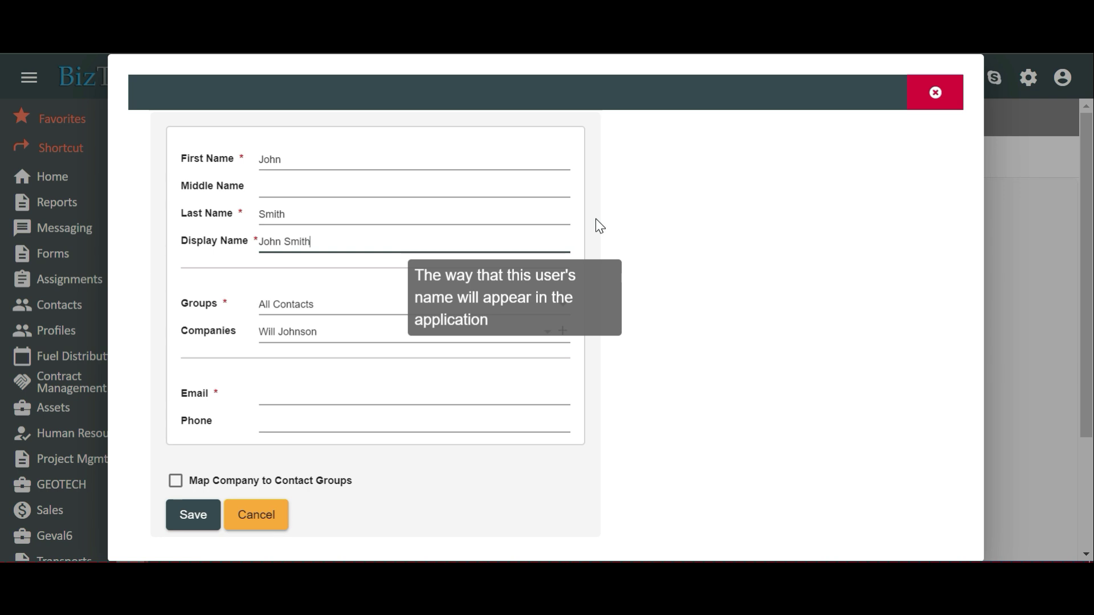
key(Tab)
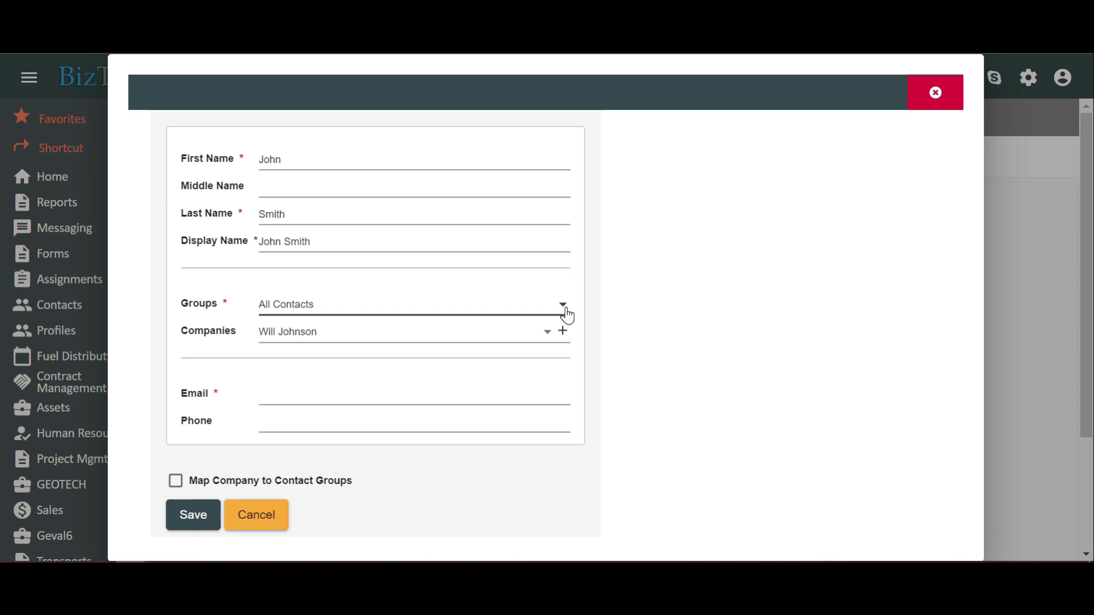
Add the contact to the Human Resources contact group.
click(567, 315)
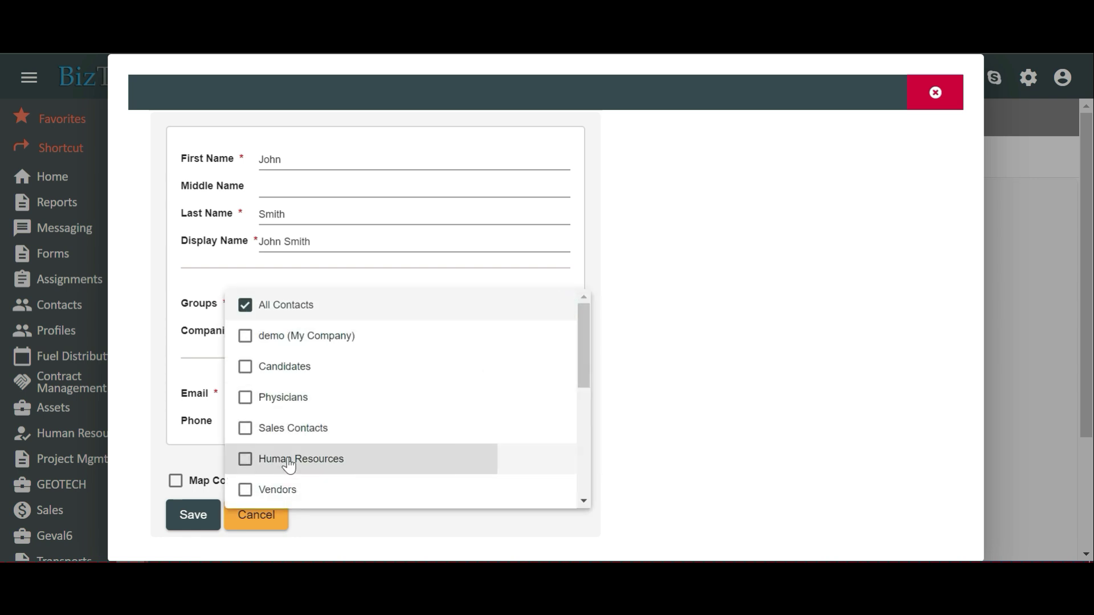
click(288, 466)
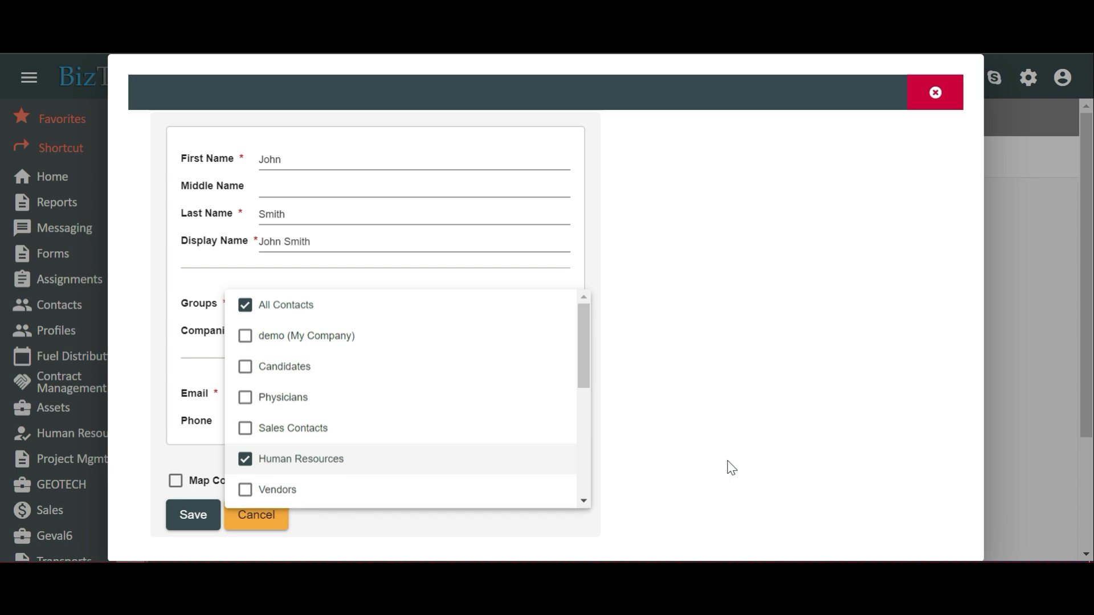
click(731, 468)
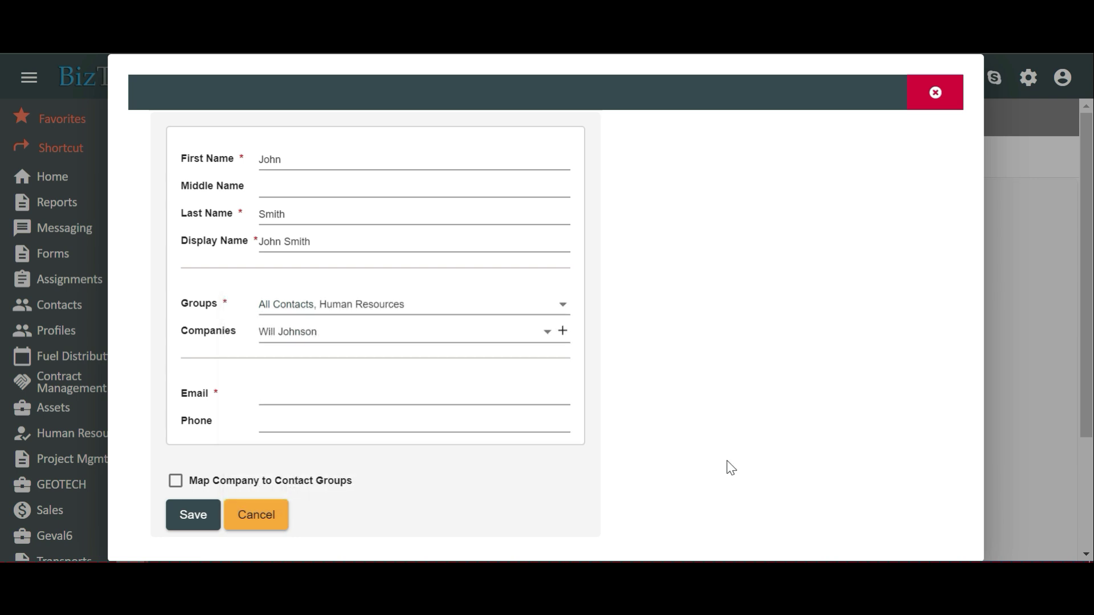
Set the contact's company to Triuilta and bring up the Add New Companies prompt.
click(544, 336)
scroll(499, 370, down, 1)
click(490, 326)
click(563, 332)
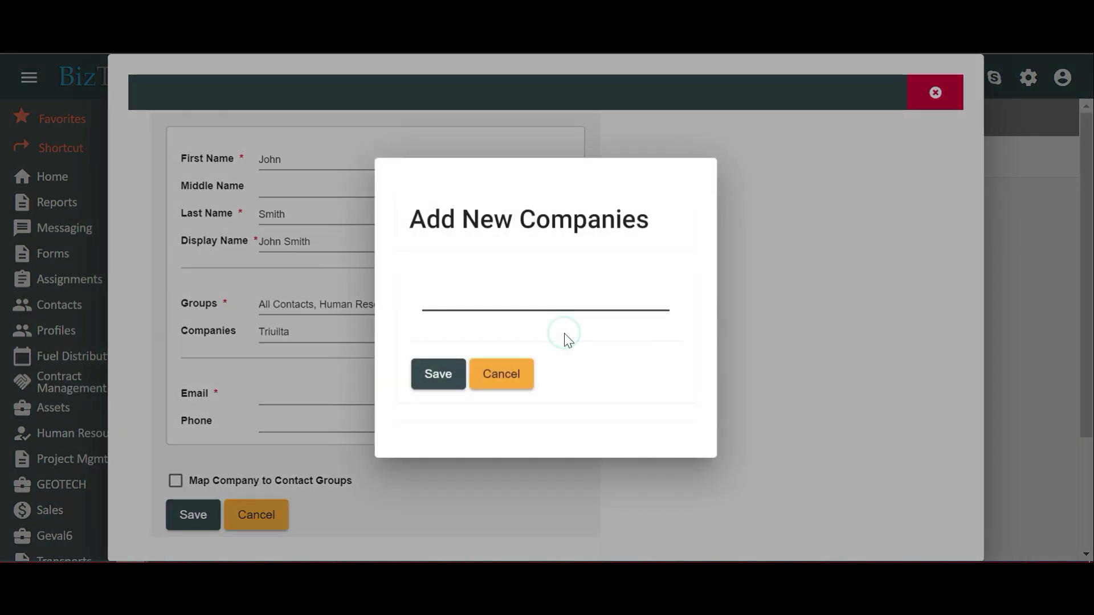
Cancel the new-company prompt, enter the contact's e-mail address and save the contact.
click(500, 391)
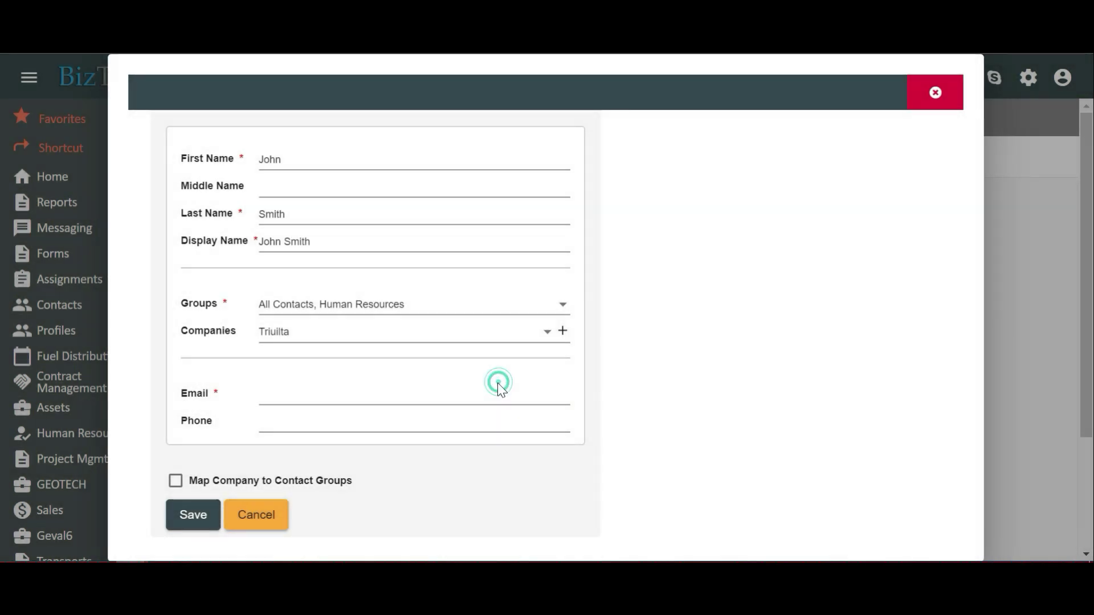
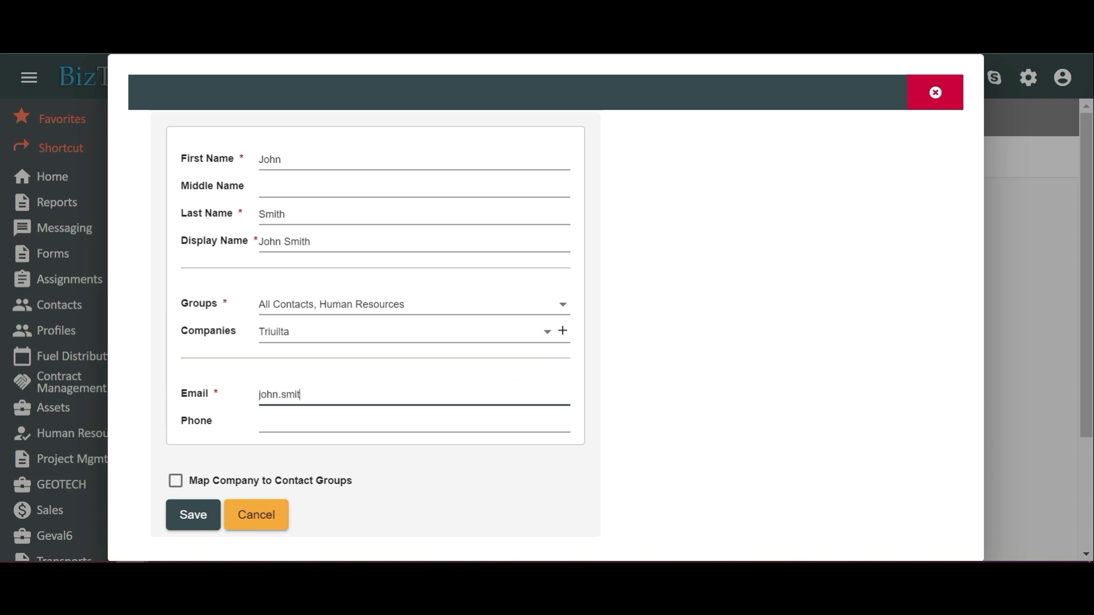
scroll(57, 392, down, 2)
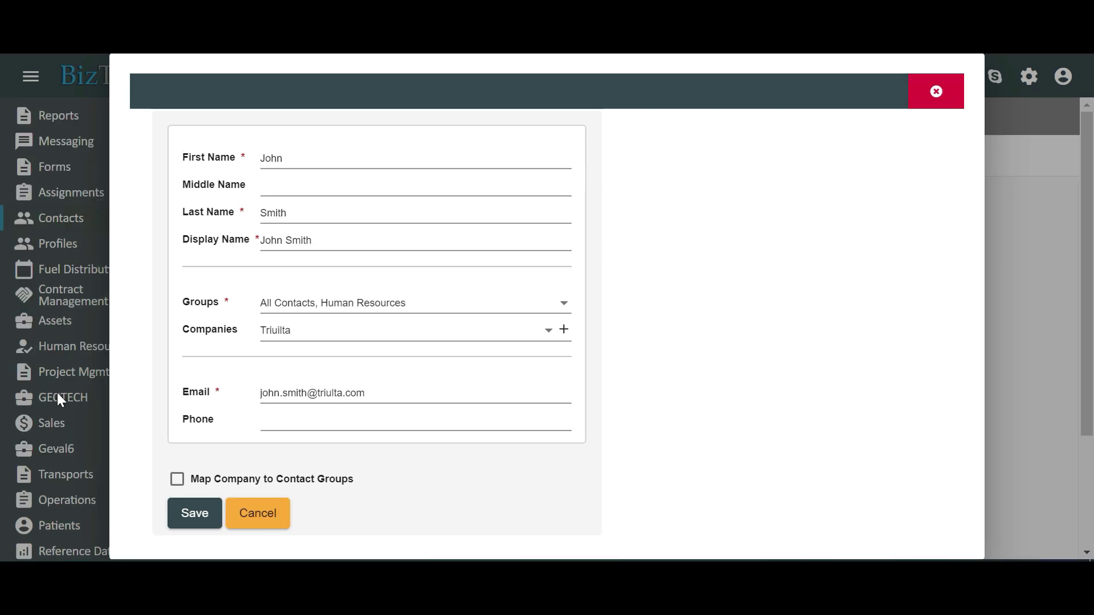
click(193, 521)
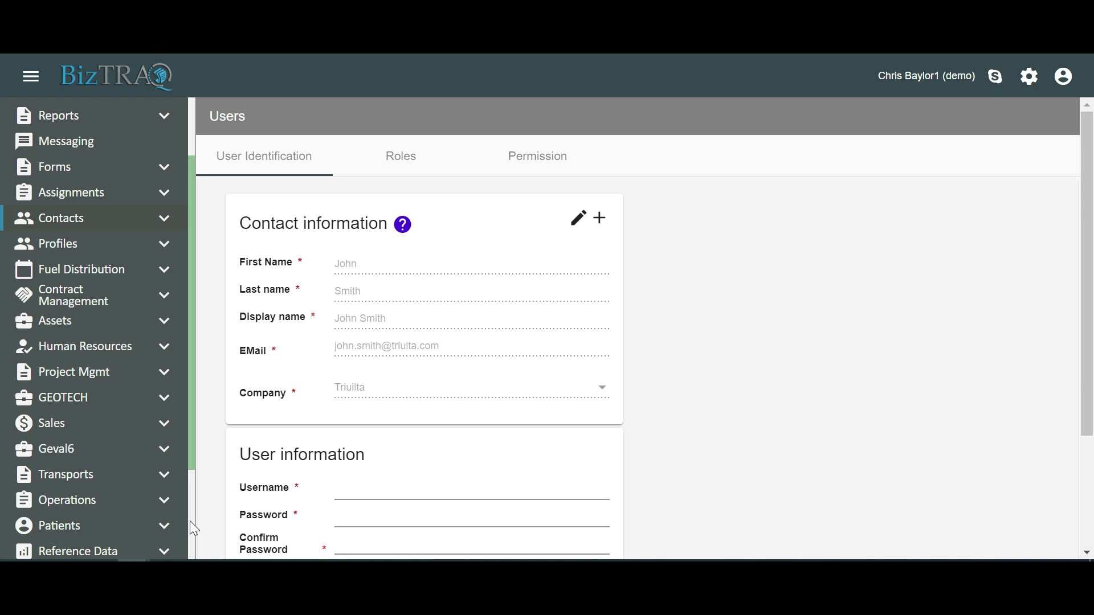
Enter the user's e-mail address as username, then set and confirm the account password.
click(336, 489)
key(Tab)
text(•••••••••••)
key(Tab)
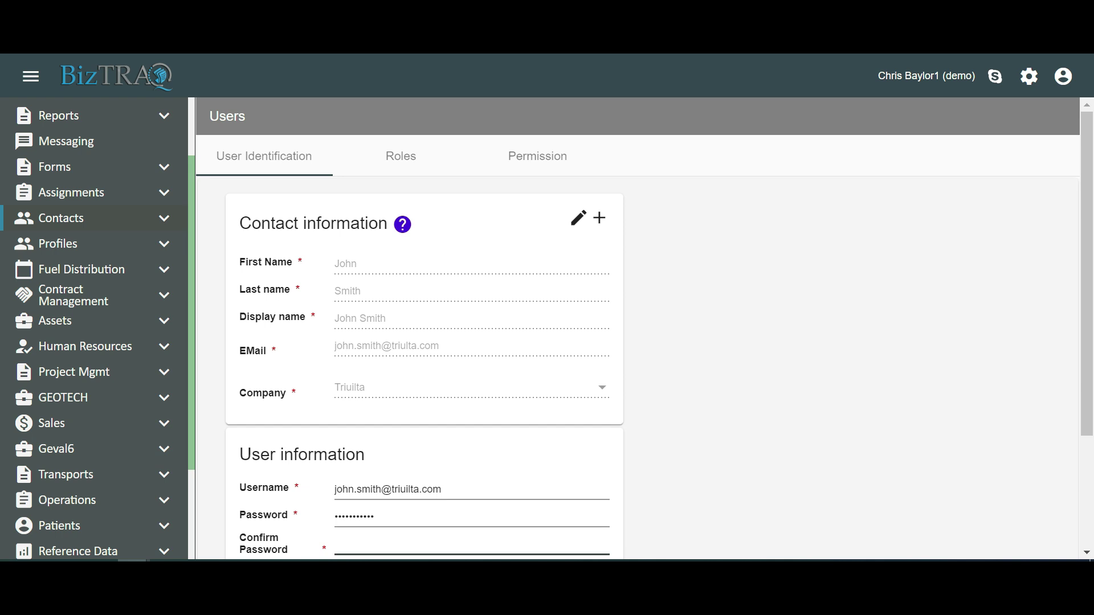
text(••••••••••)
scroll(702, 525, down, 2)
scroll(700, 522, down, 1)
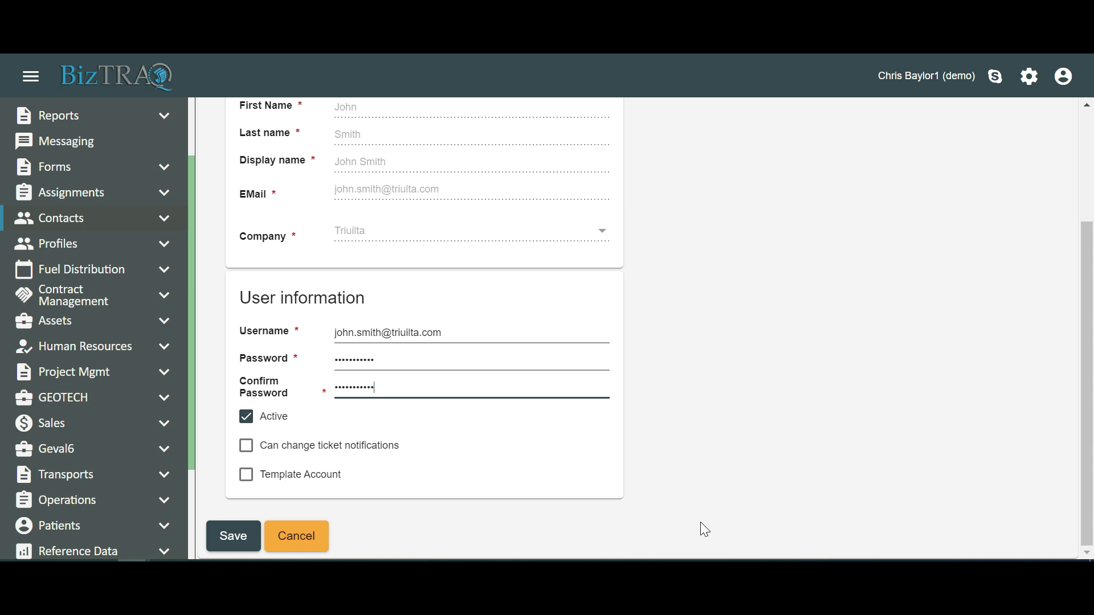
On Roles, grant HOUSTON and Human Resource access groups, with Human Resource as default.
click(401, 157)
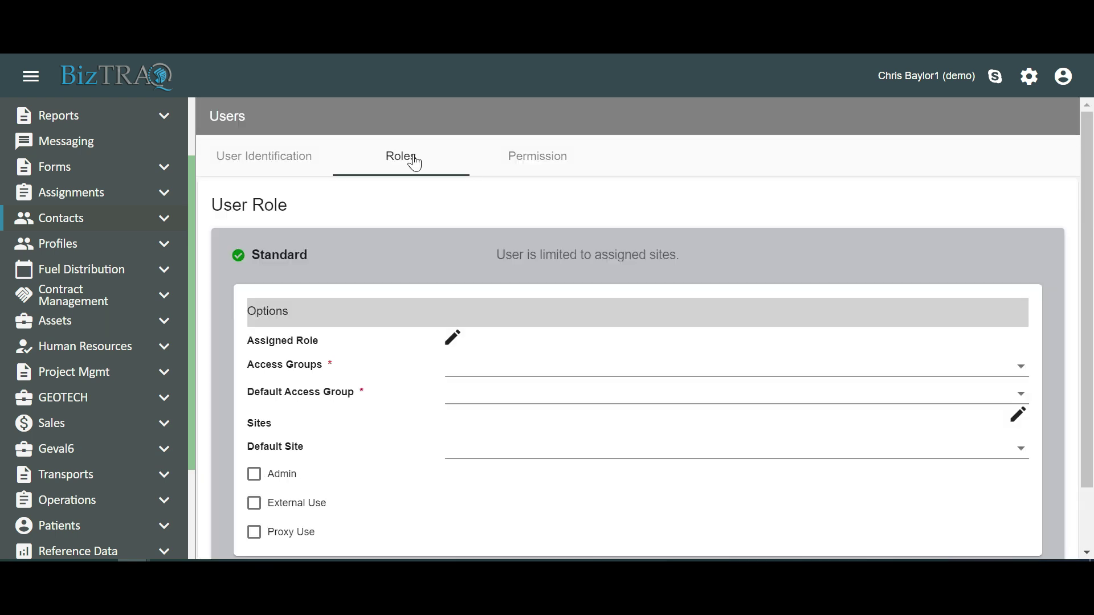
click(527, 369)
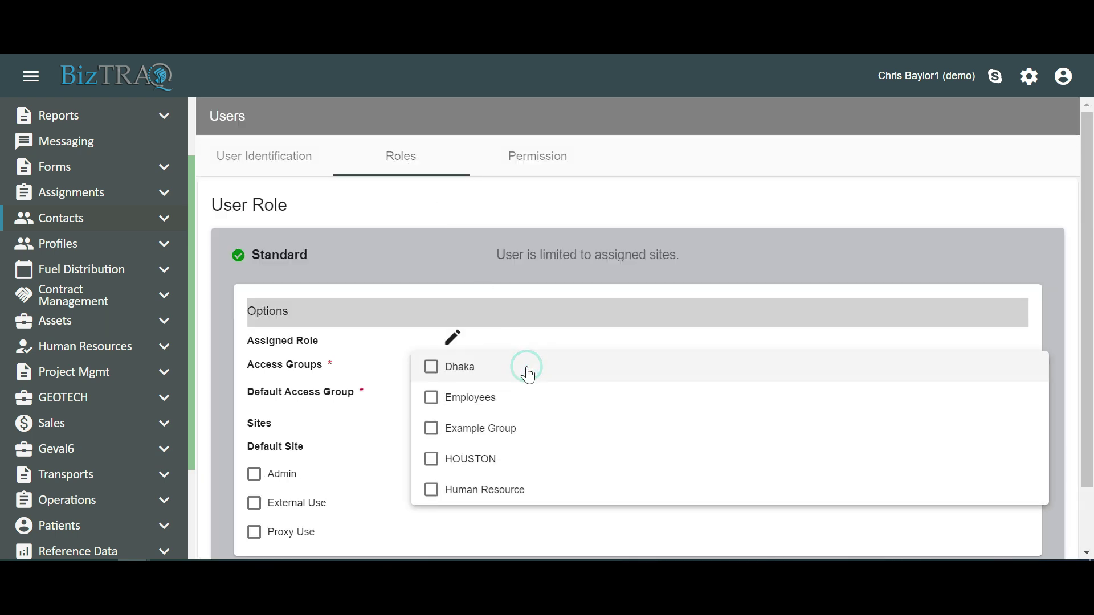
click(516, 461)
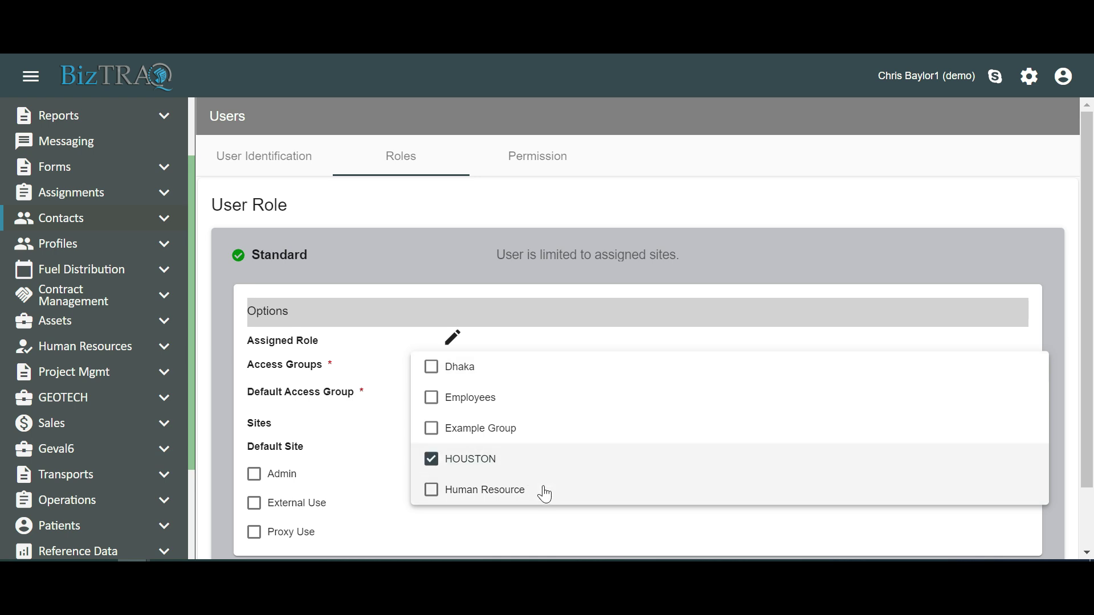
click(541, 489)
click(550, 529)
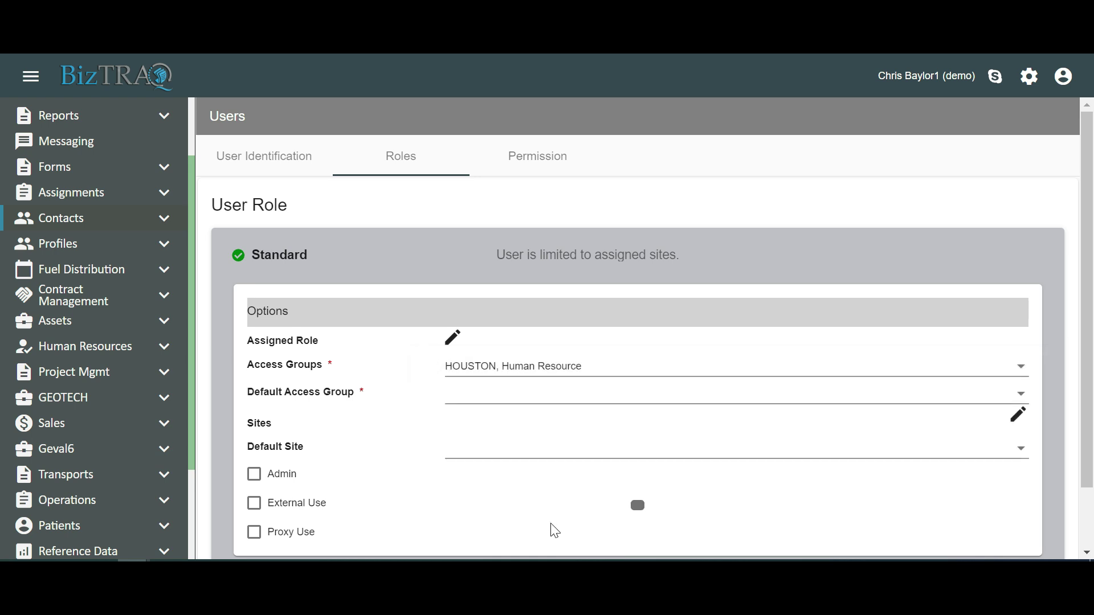
click(533, 398)
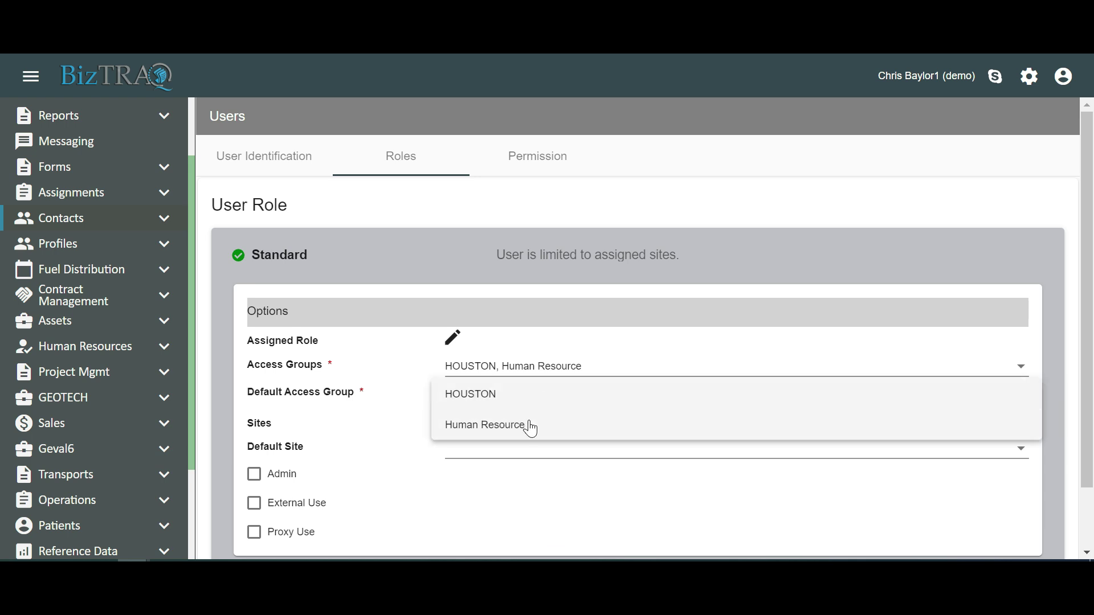
click(532, 425)
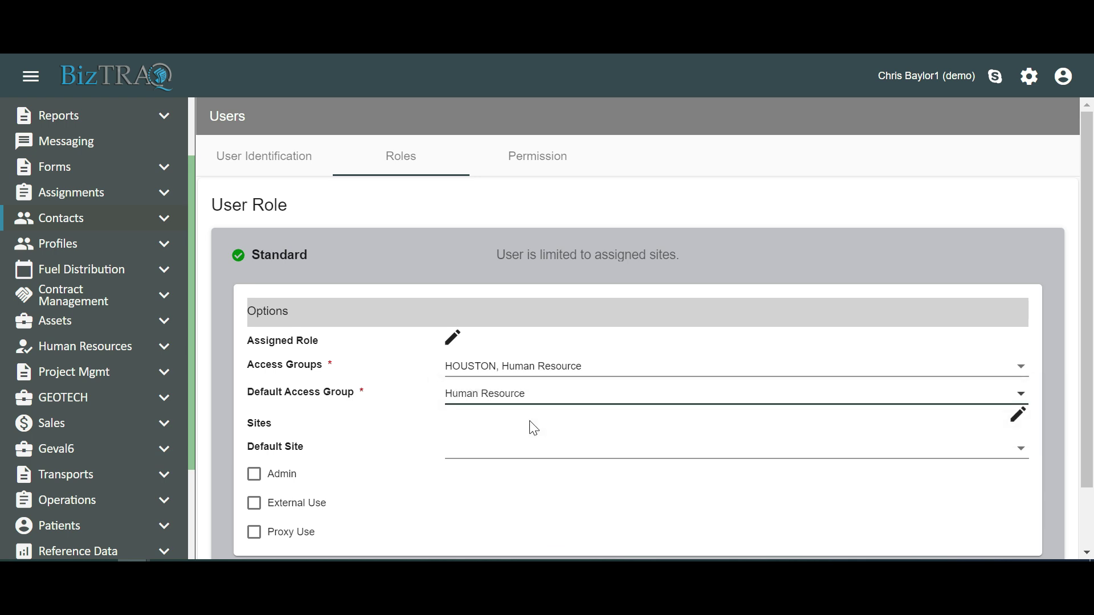
click(540, 168)
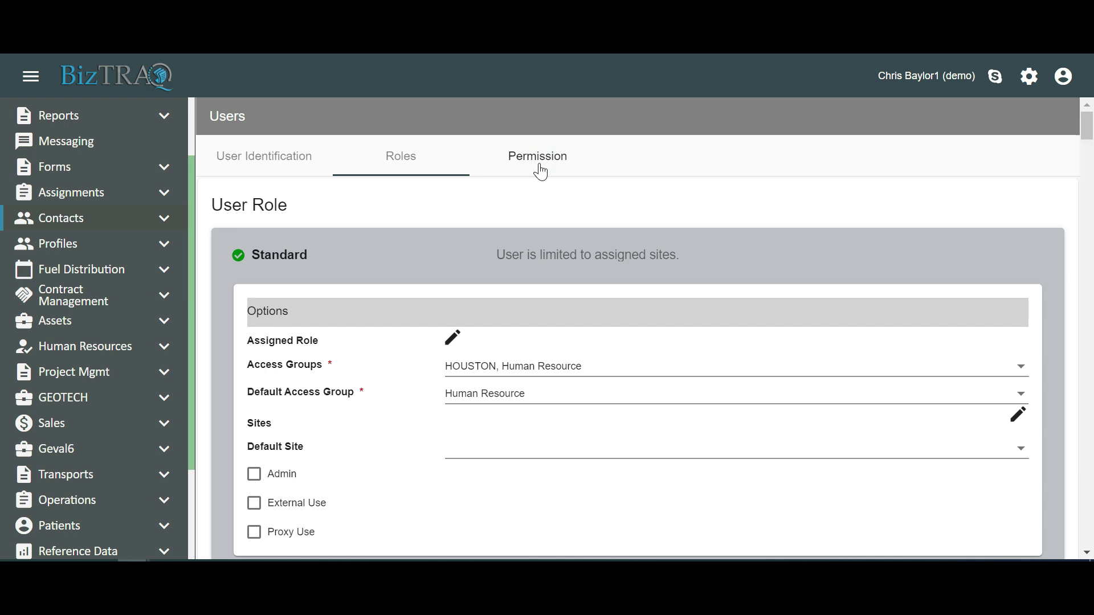
Review the module permissions and save the user, agreeing to send the notification email.
click(539, 167)
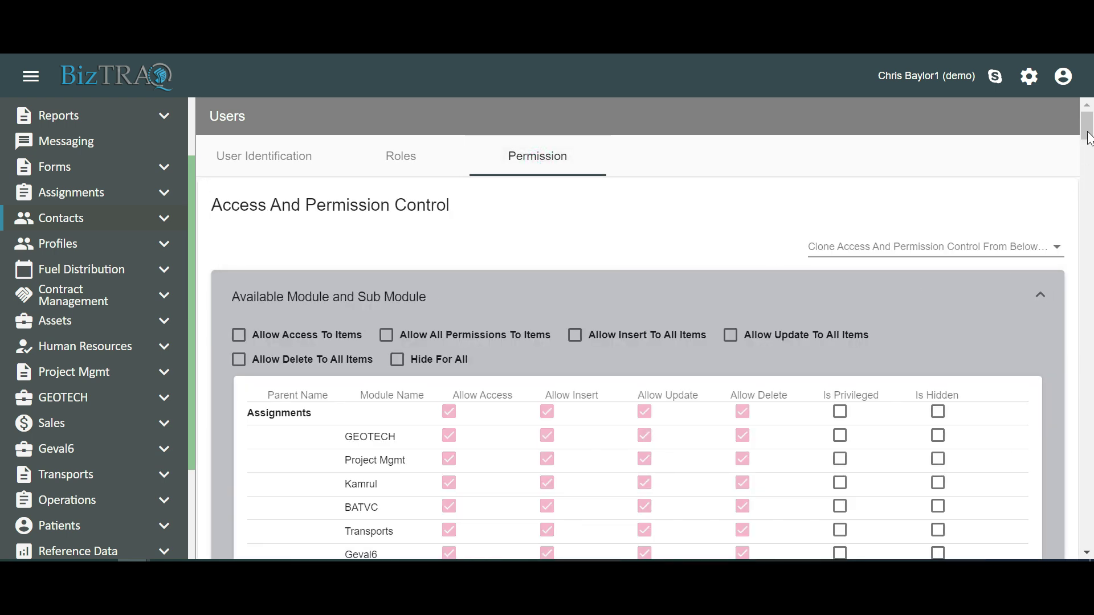
drag(1087, 133, 1089, 545)
click(239, 537)
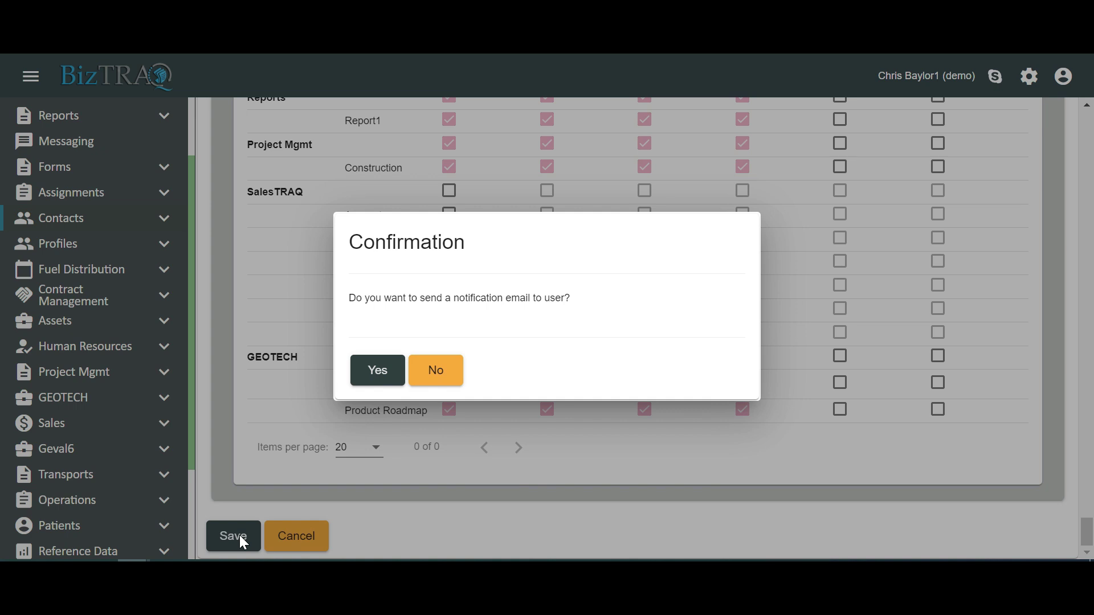
click(375, 372)
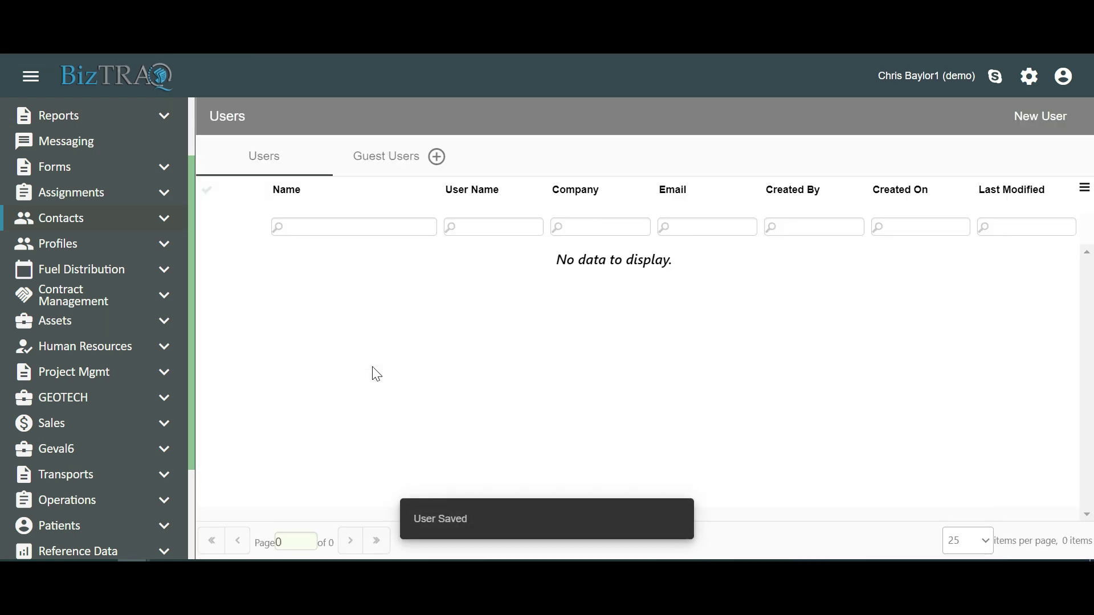
Locate the newly added Triuilta user in the Users grid, then reopen the Users page.
scroll(338, 501, down, 1)
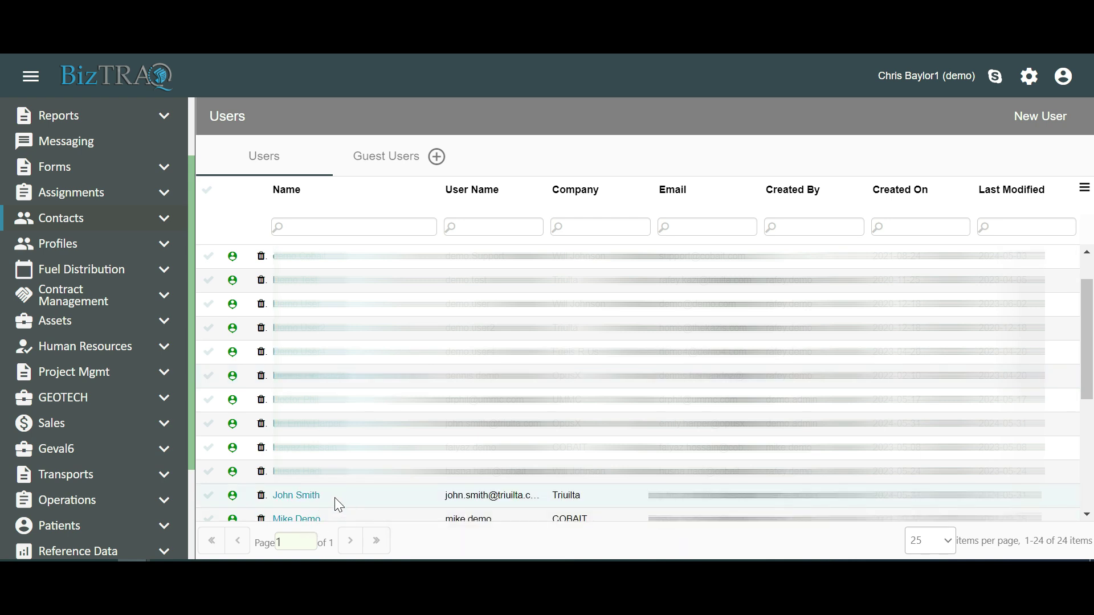
drag(333, 497, 260, 501)
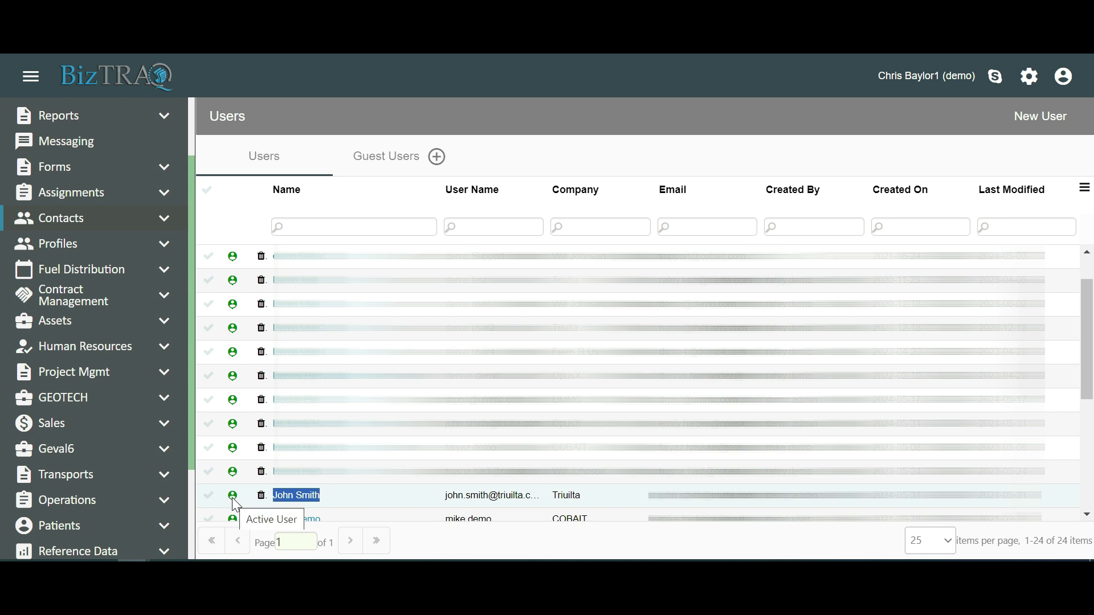
click(1034, 80)
click(1003, 162)
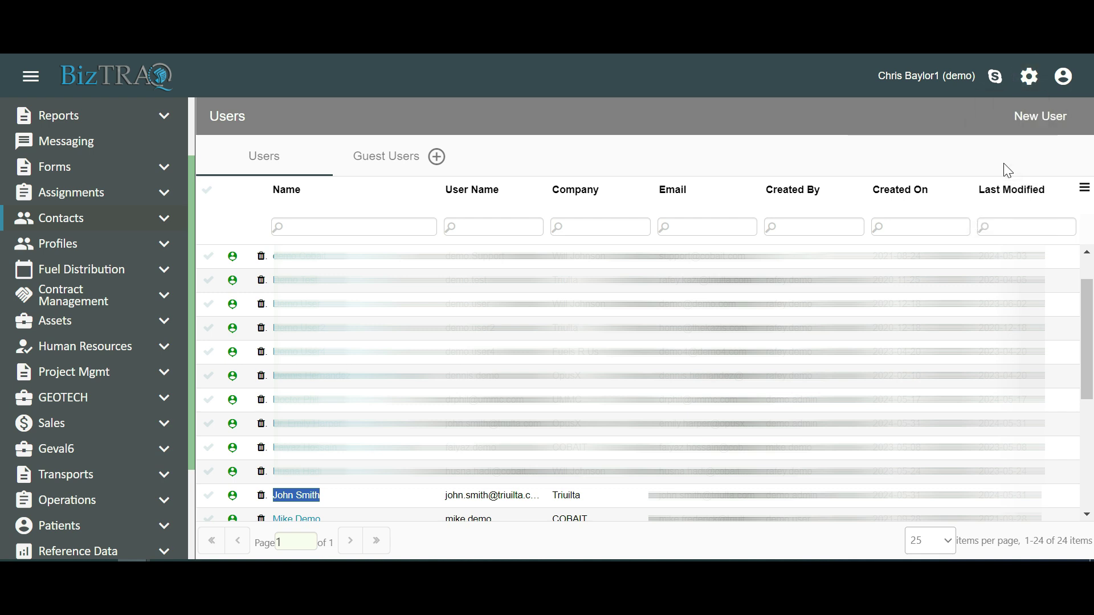
Start another new user and pick a contact from the Physicians contact group.
click(1027, 126)
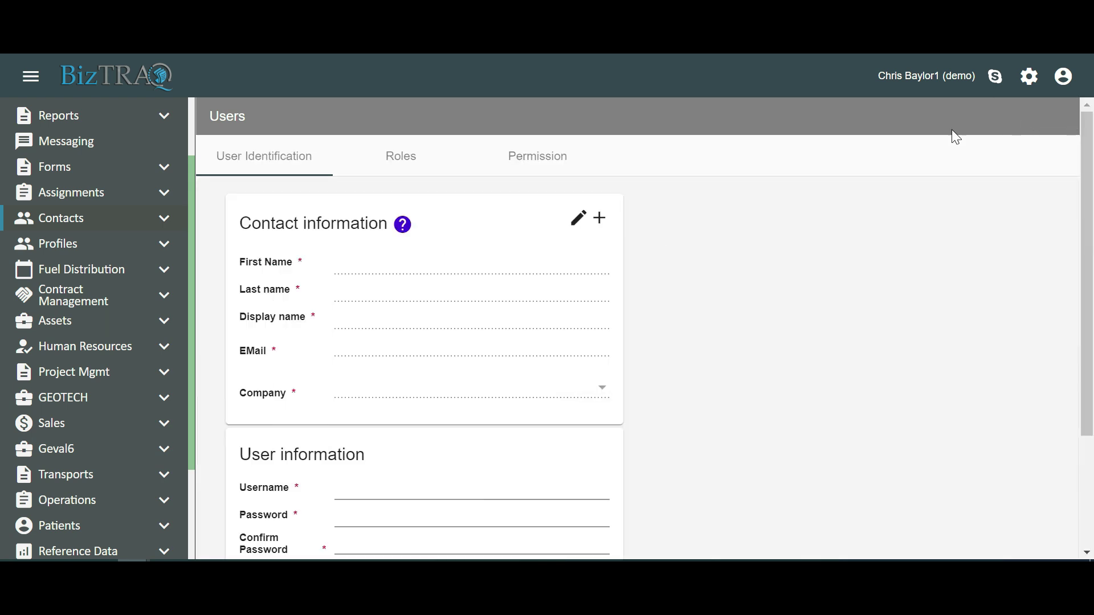
click(577, 219)
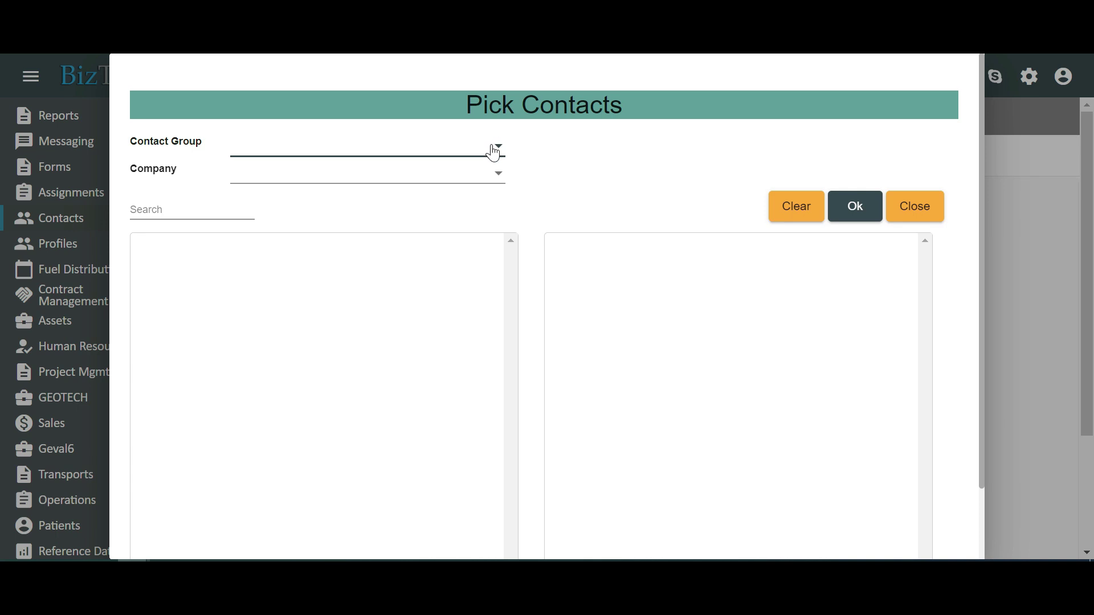
click(493, 151)
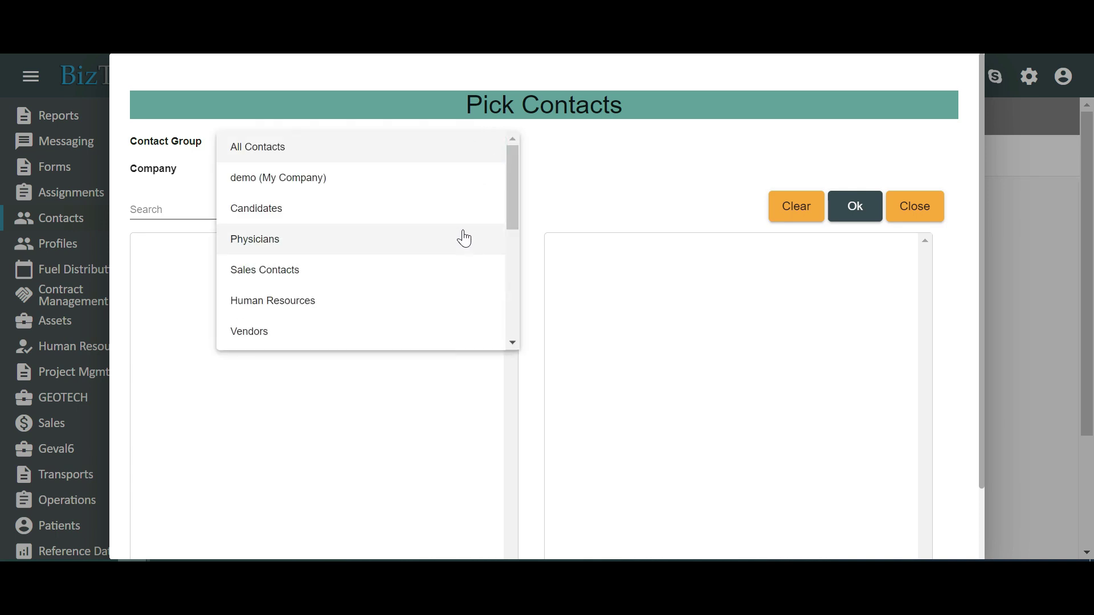
click(464, 238)
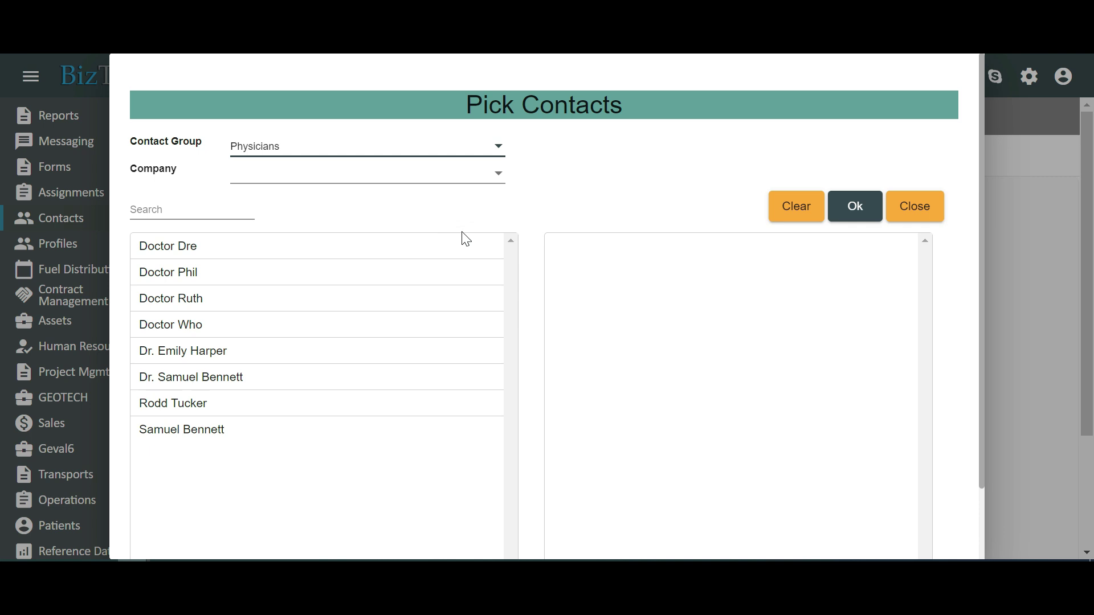
click(261, 359)
drag(264, 361, 660, 252)
Confirm the picked physician contact, then enter the user's e-mail as username and a password.
click(847, 215)
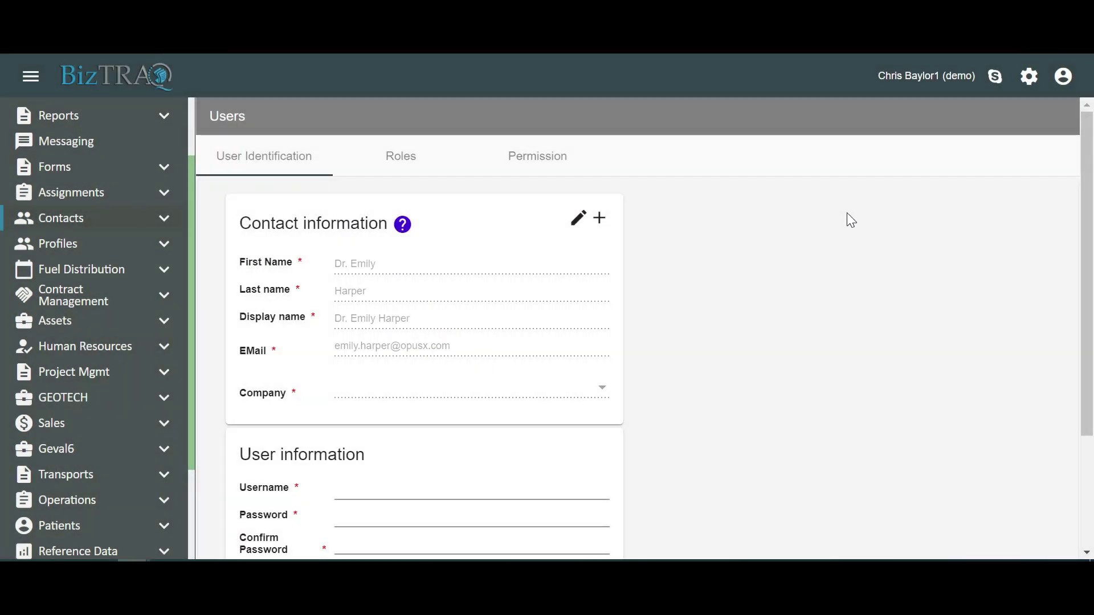
scroll(723, 338, down, 3)
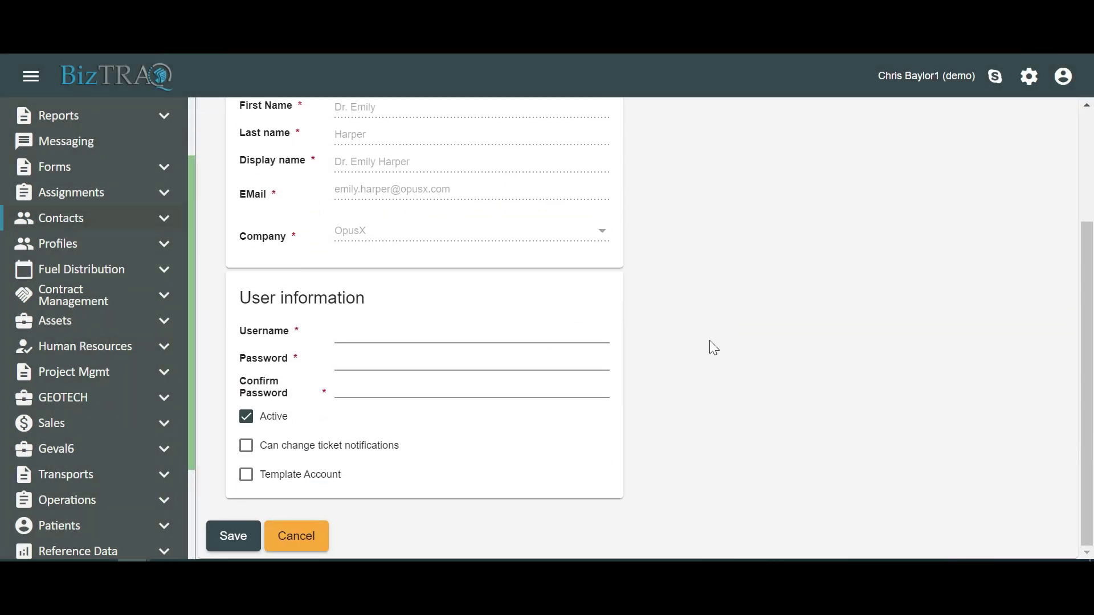
click(471, 334)
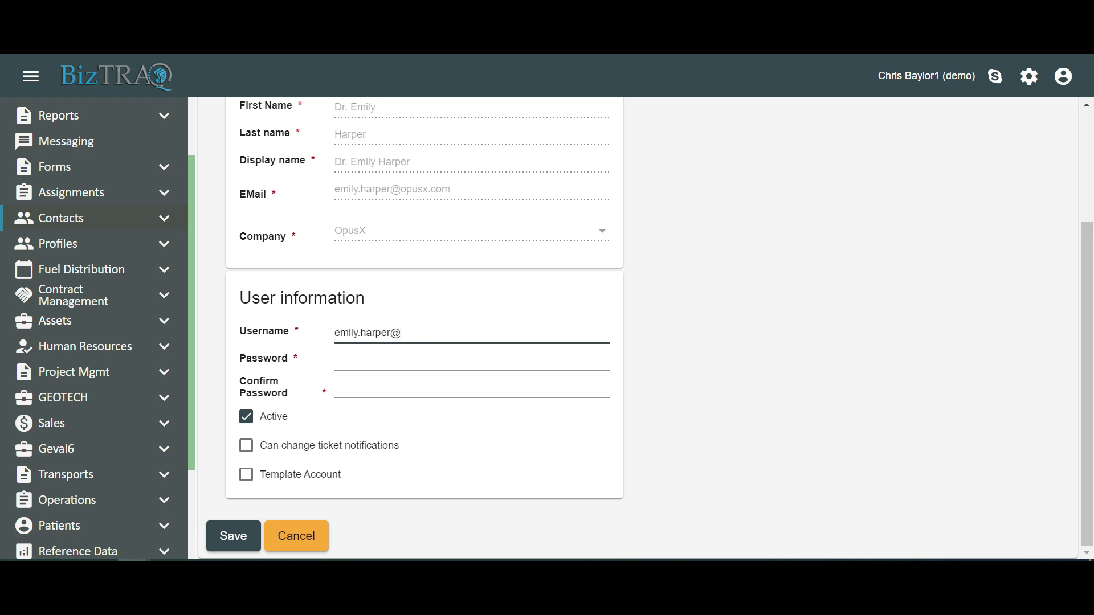
key(Tab)
text(123456)
key(Tab)
text(123456)
Give the user the HOUSTON access group and make it the default.
scroll(451, 415, up, 5)
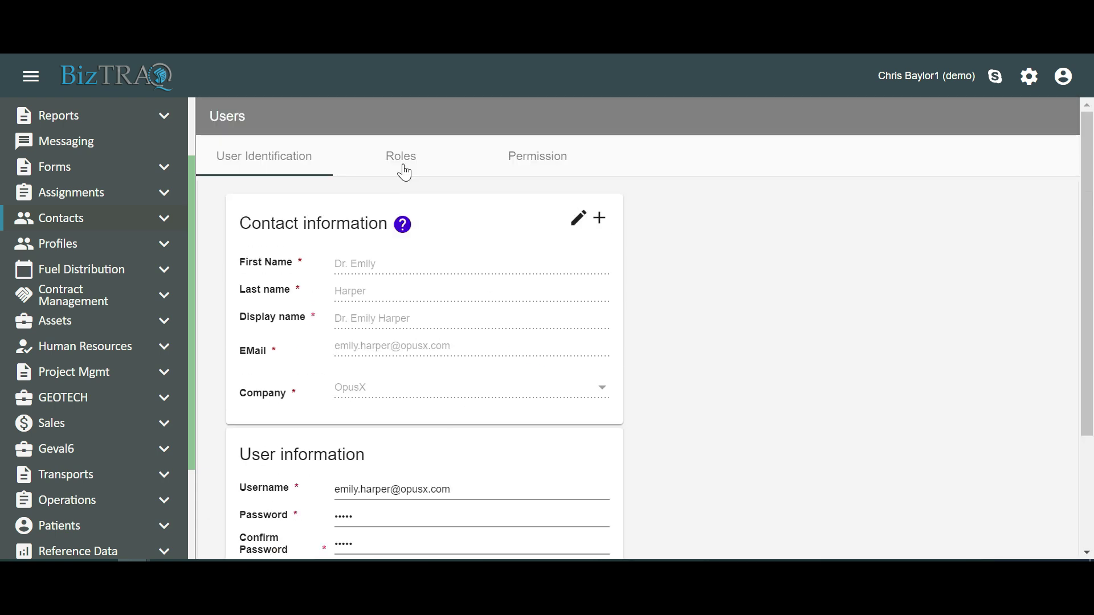
click(401, 157)
click(537, 359)
click(547, 459)
click(669, 530)
Save the physician user from the Permission tab, agreeing to send a notification email.
click(532, 170)
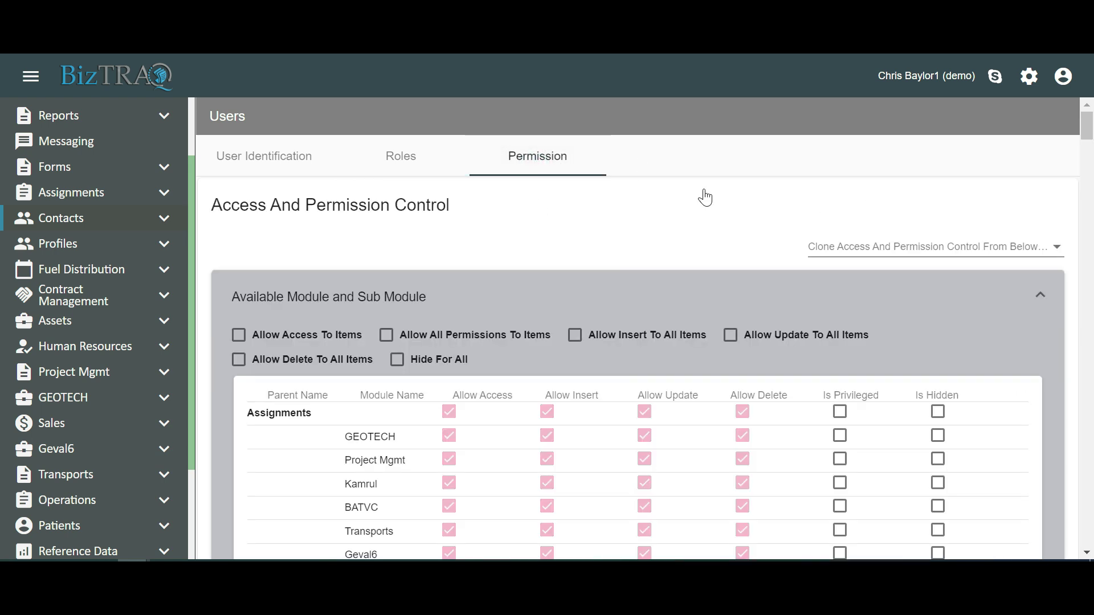
scroll(1028, 245, down, 10)
click(233, 535)
click(377, 370)
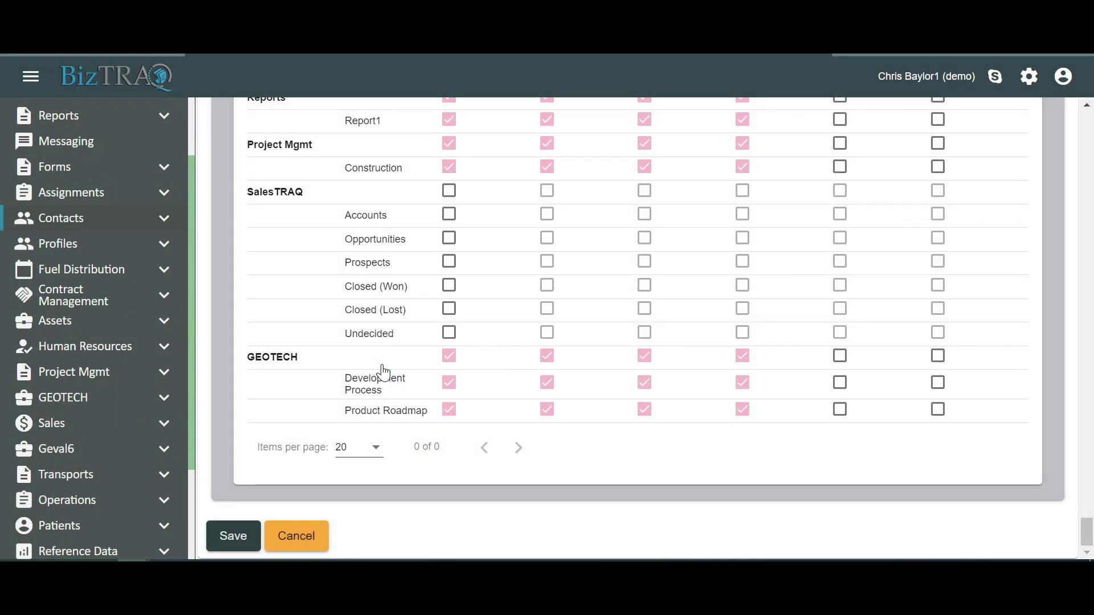
Scroll down the Users list and drag across the page.
scroll(355, 373, down, 1)
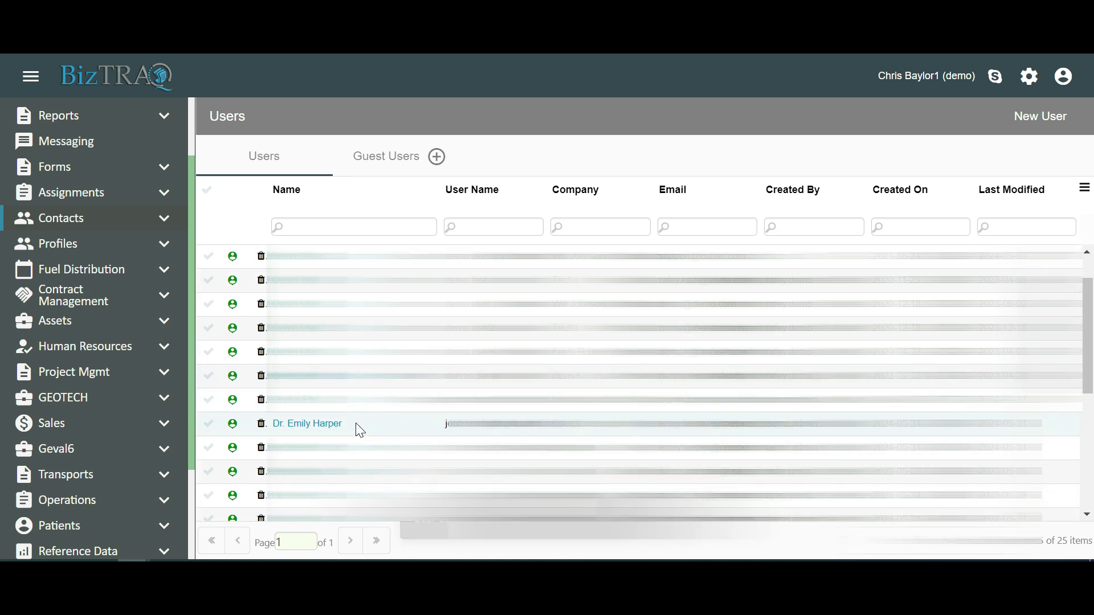
drag(351, 423, 265, 414)
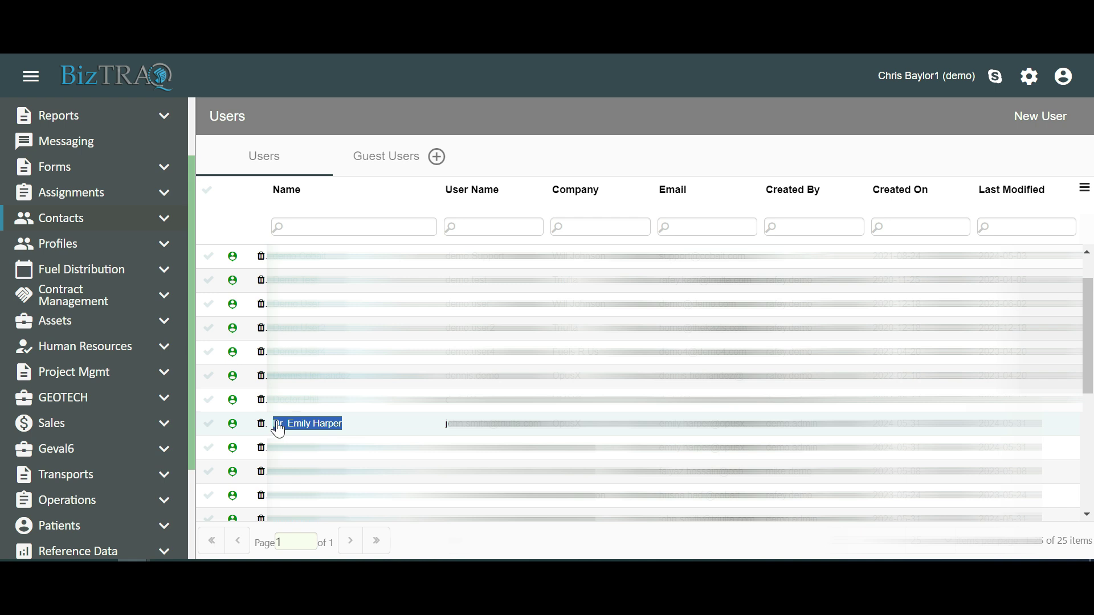
In the Physicians contact group, create a new user from a physician contact.
click(72, 221)
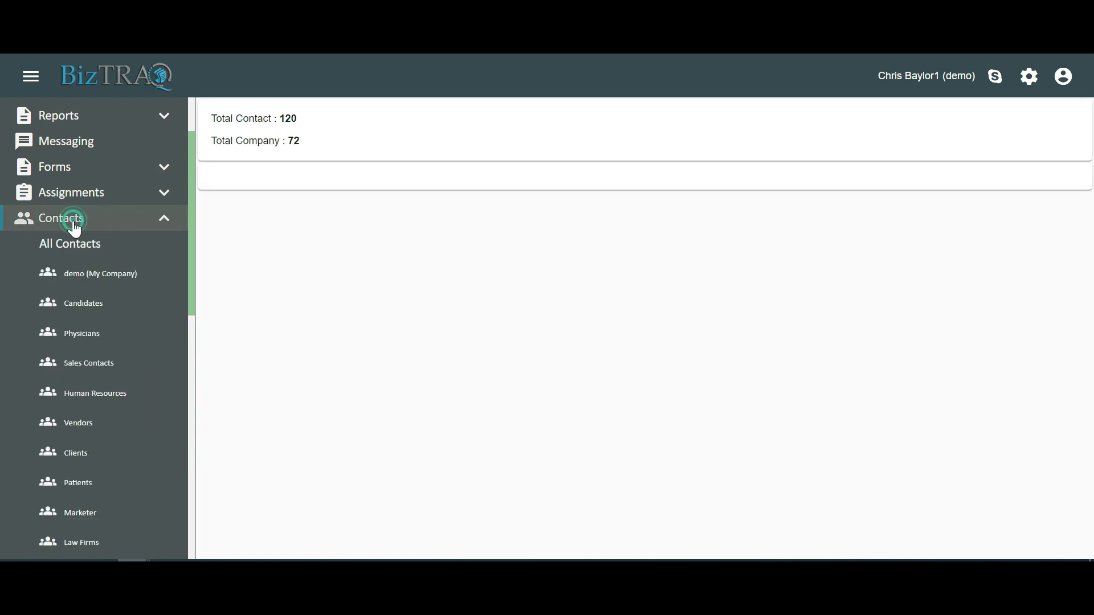
scroll(75, 171, down, 3)
double_click(78, 167)
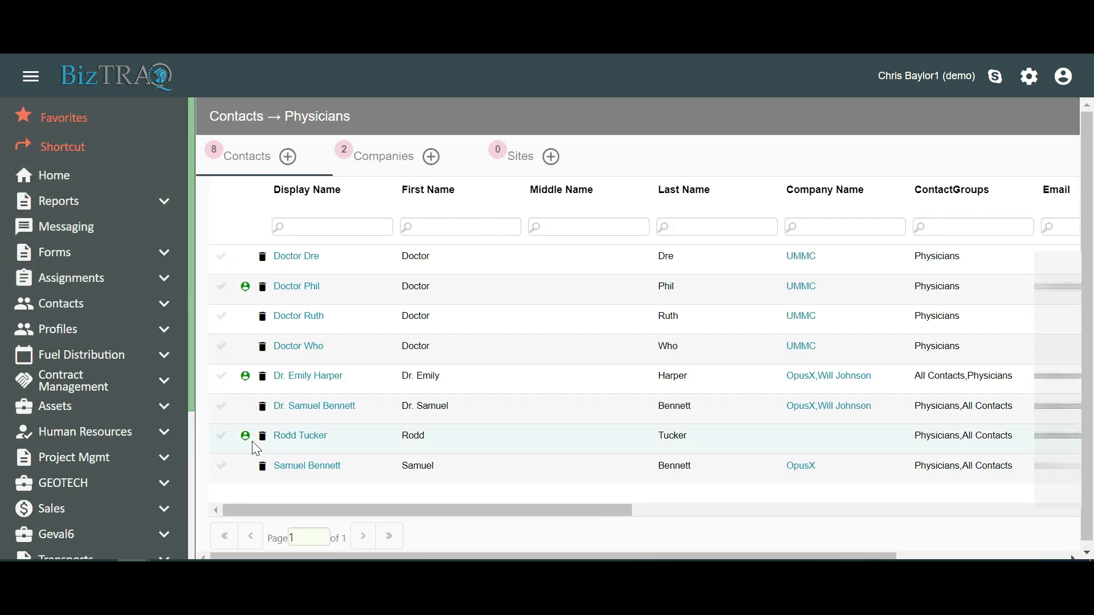
right_click(312, 416)
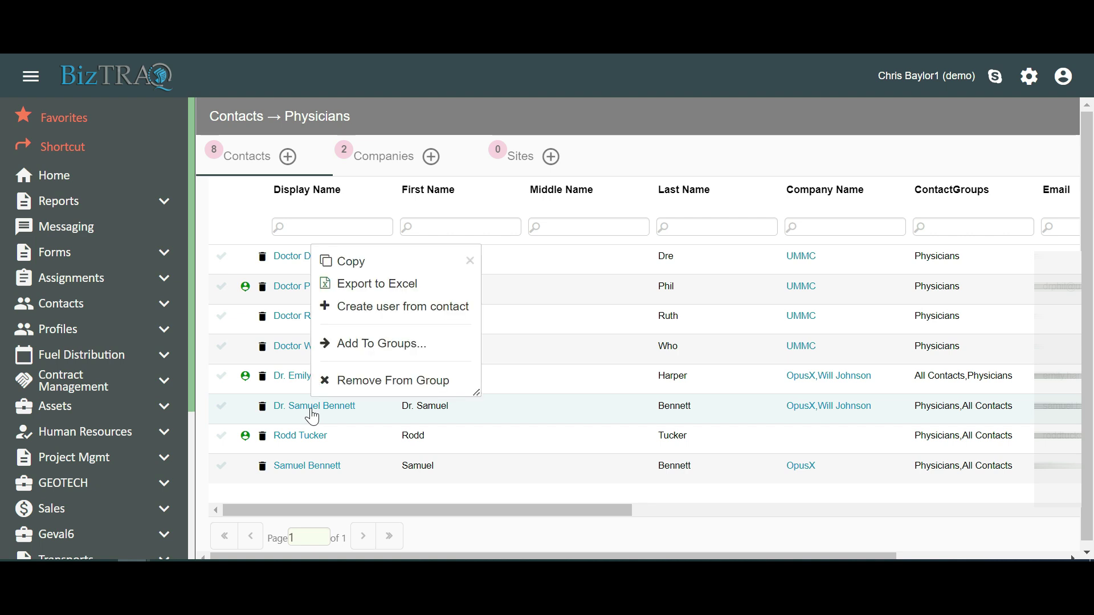
click(362, 311)
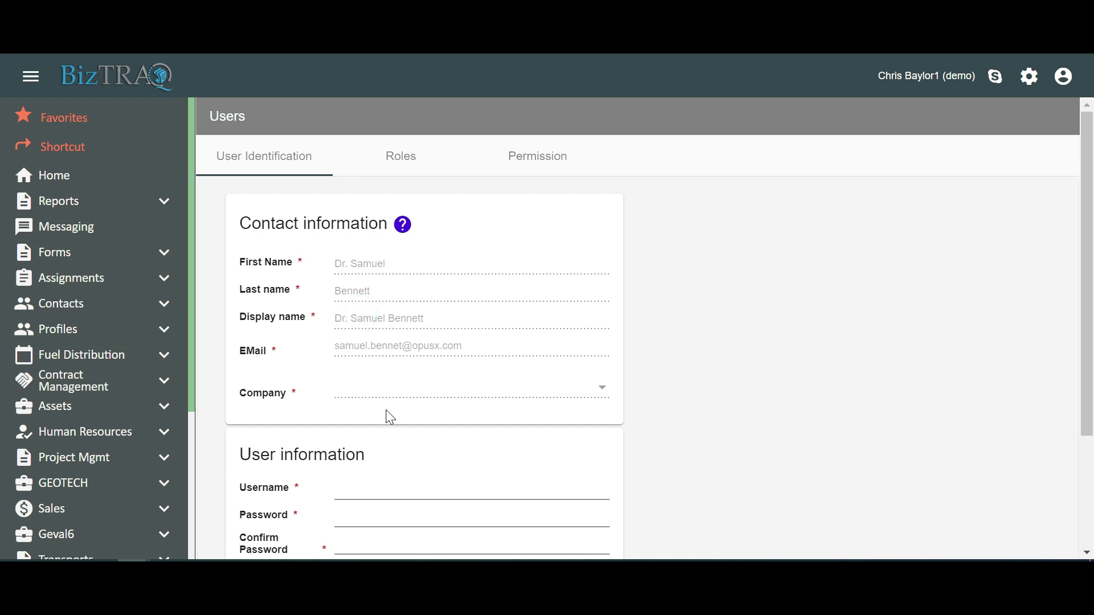
Enter the physician's username and the account password.
scroll(399, 439, down, 3)
click(390, 334)
key(Tab)
text(***)
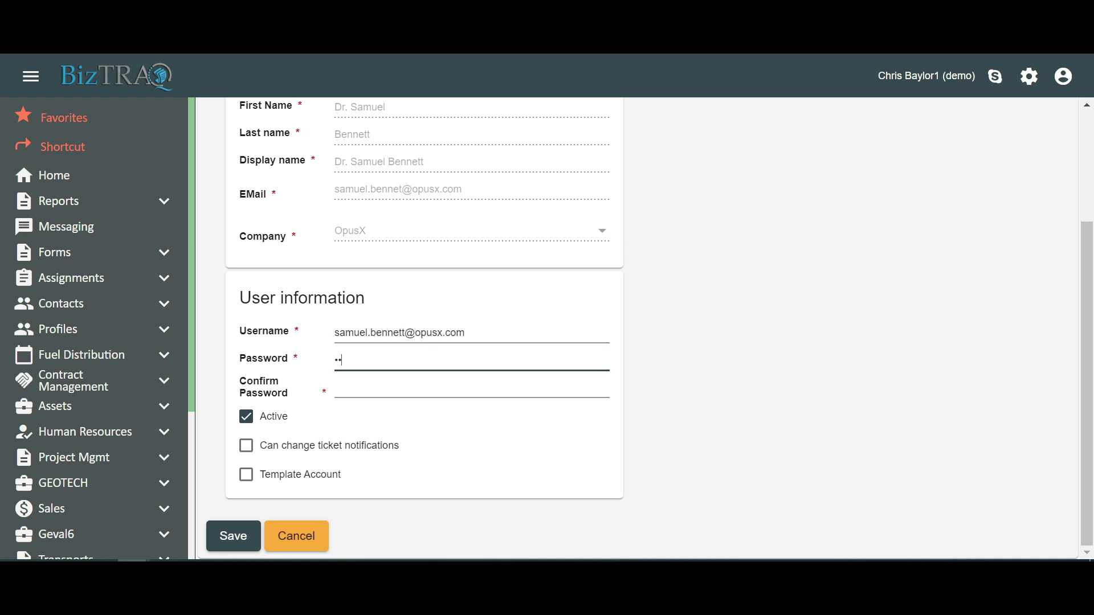
text(*****)
On the Roles settings, assign HOUSTON as the user's default access group.
scroll(403, 195, up, 3)
click(401, 156)
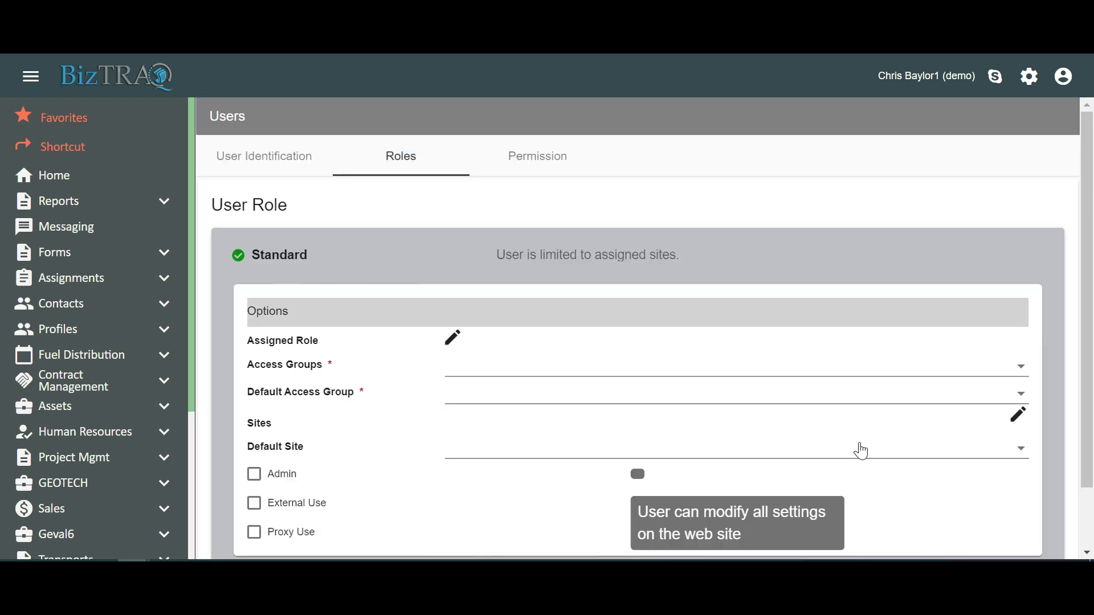
click(827, 374)
click(780, 458)
click(722, 537)
click(708, 393)
click(708, 399)
Save the new physician user and agree to send the notification email.
click(561, 169)
scroll(561, 169, down, 15)
click(223, 539)
click(370, 367)
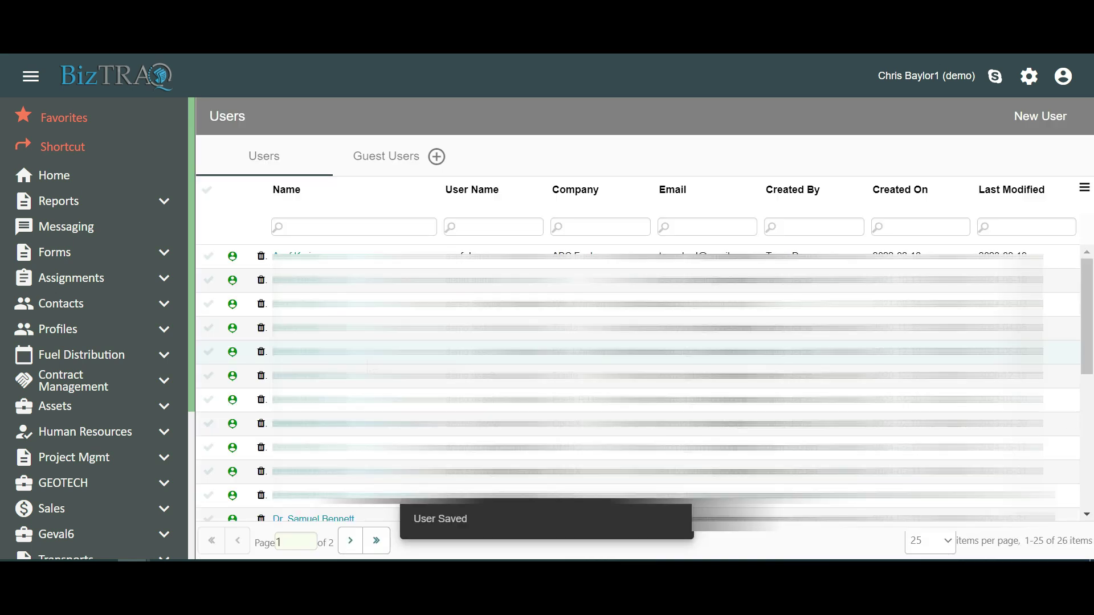
scroll(644, 383, down, 1)
scroll(361, 460, down, 1)
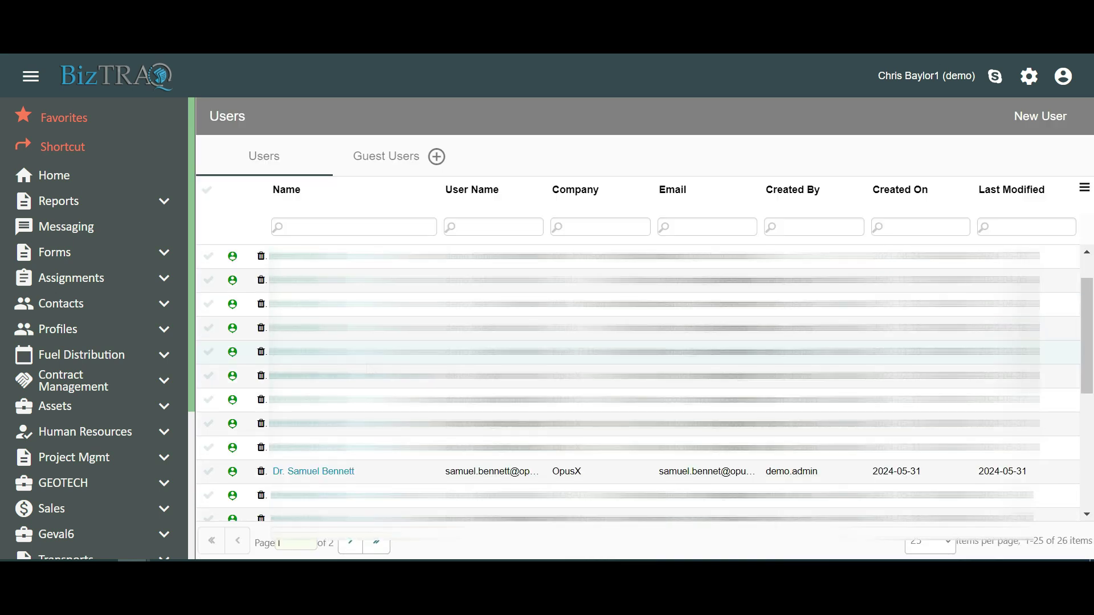